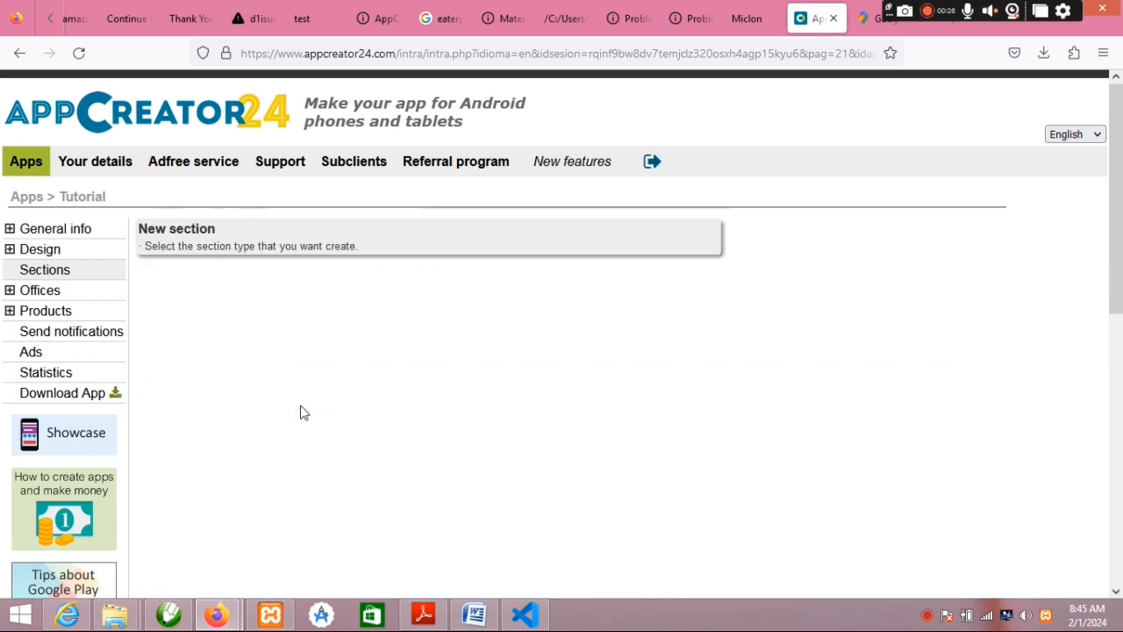
Create a new section of the Web type and enter "web" as its section title
scroll(643, 295, "down", 3)
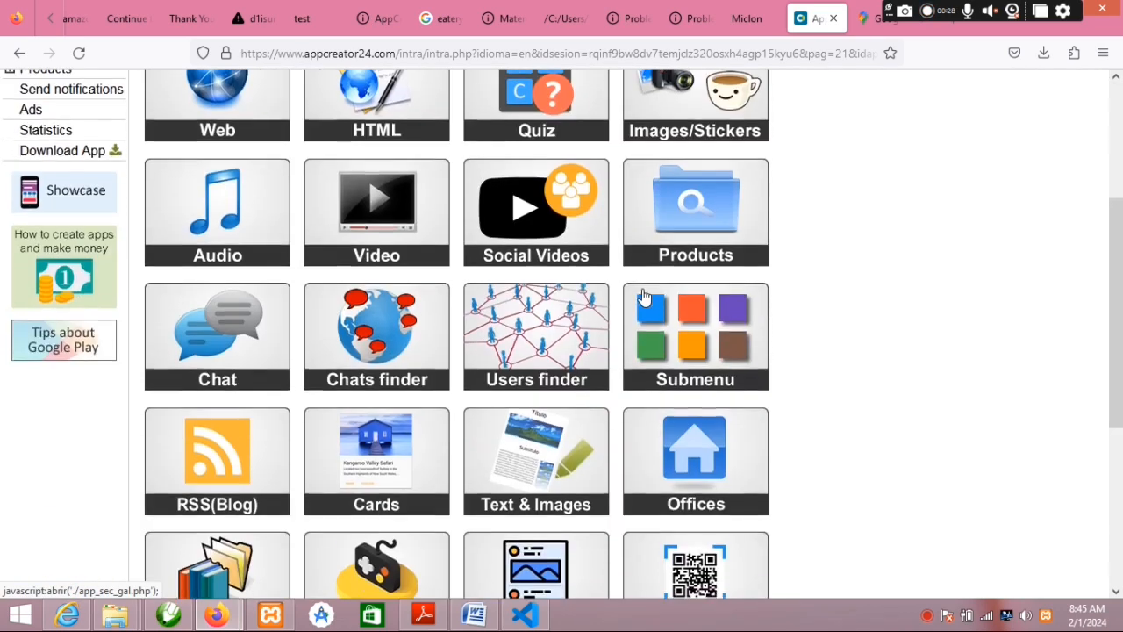
scroll(283, 156, "up", 1)
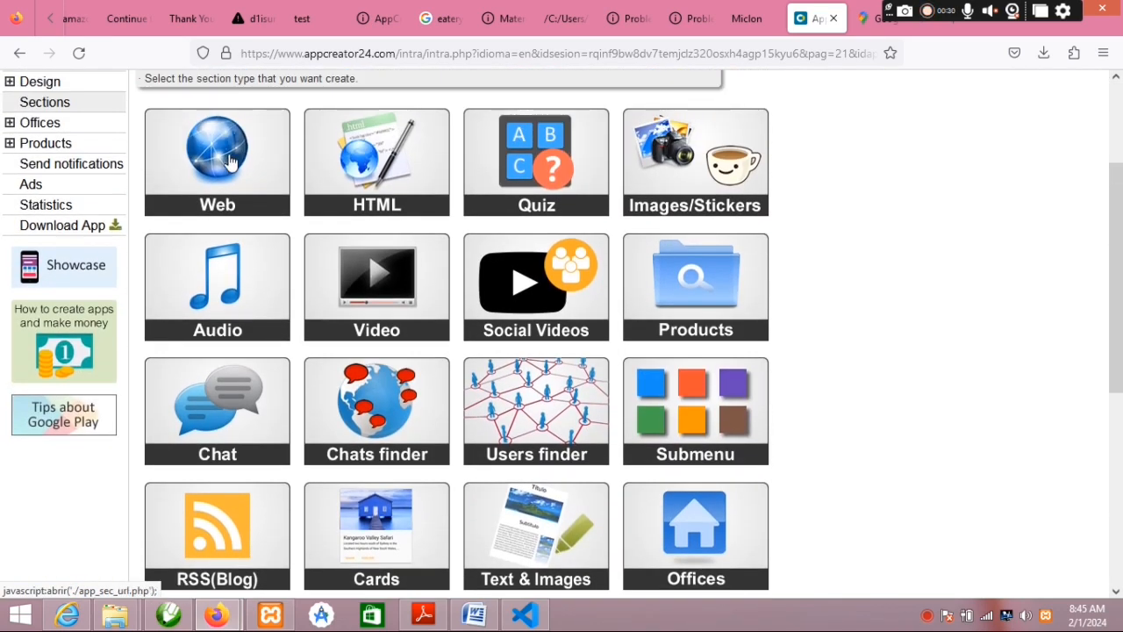
scroll(406, 203, "up", 2)
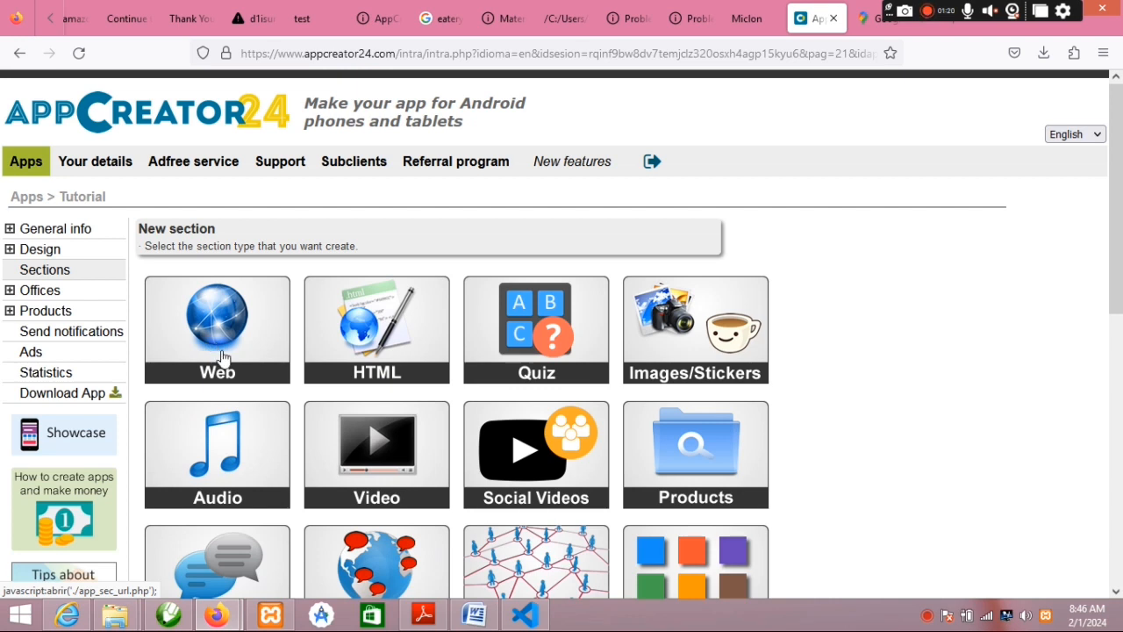
left_click(221, 356)
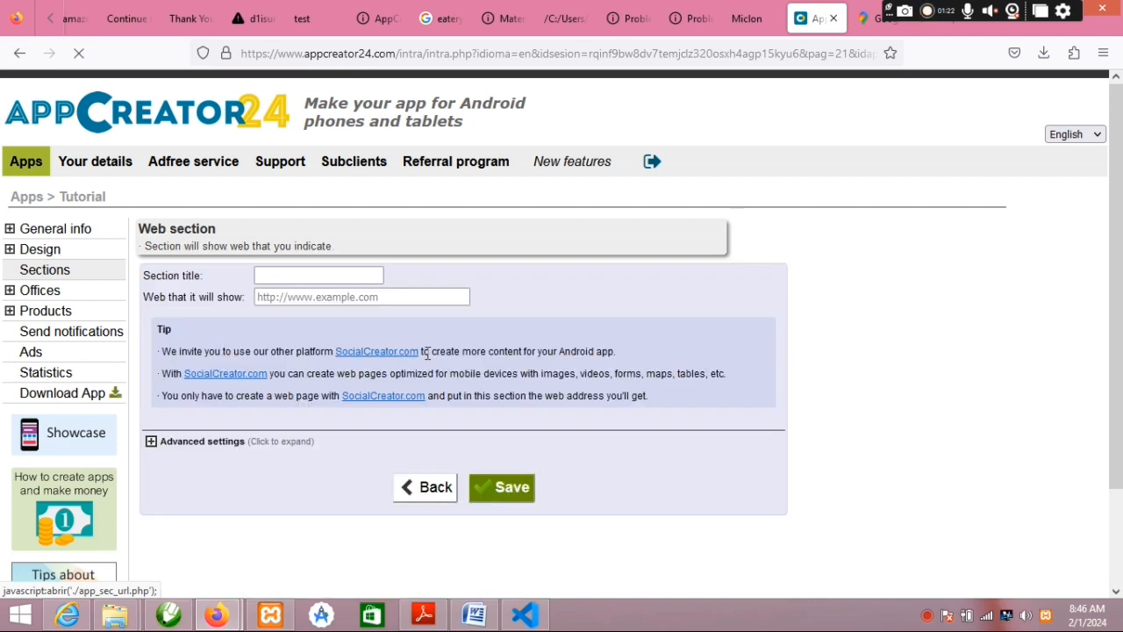
left_click(296, 274)
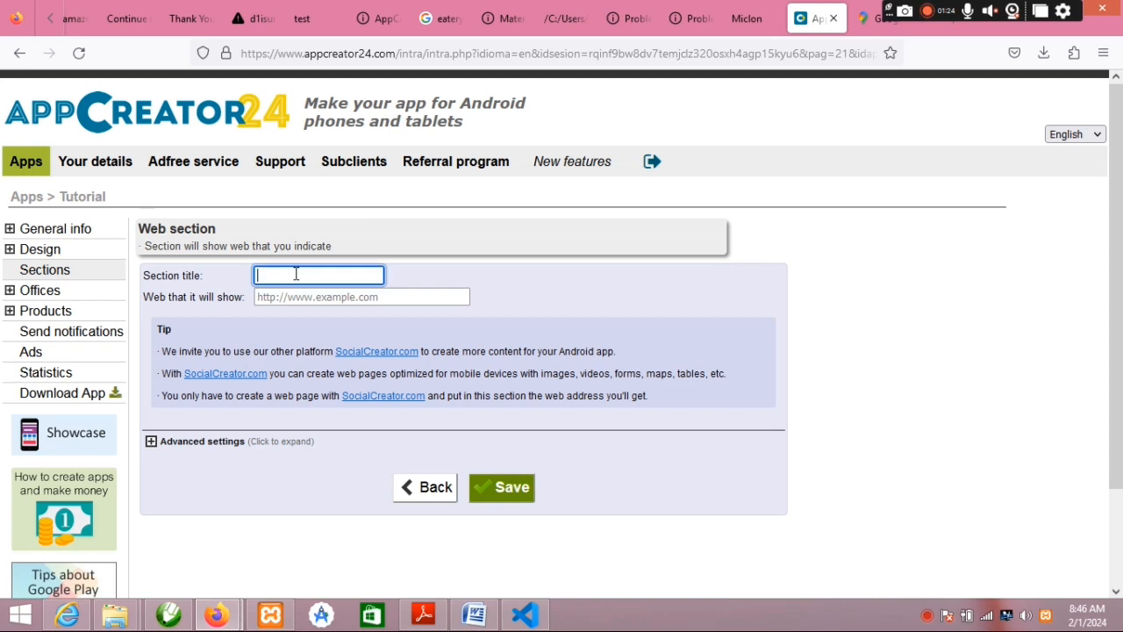
type("web")
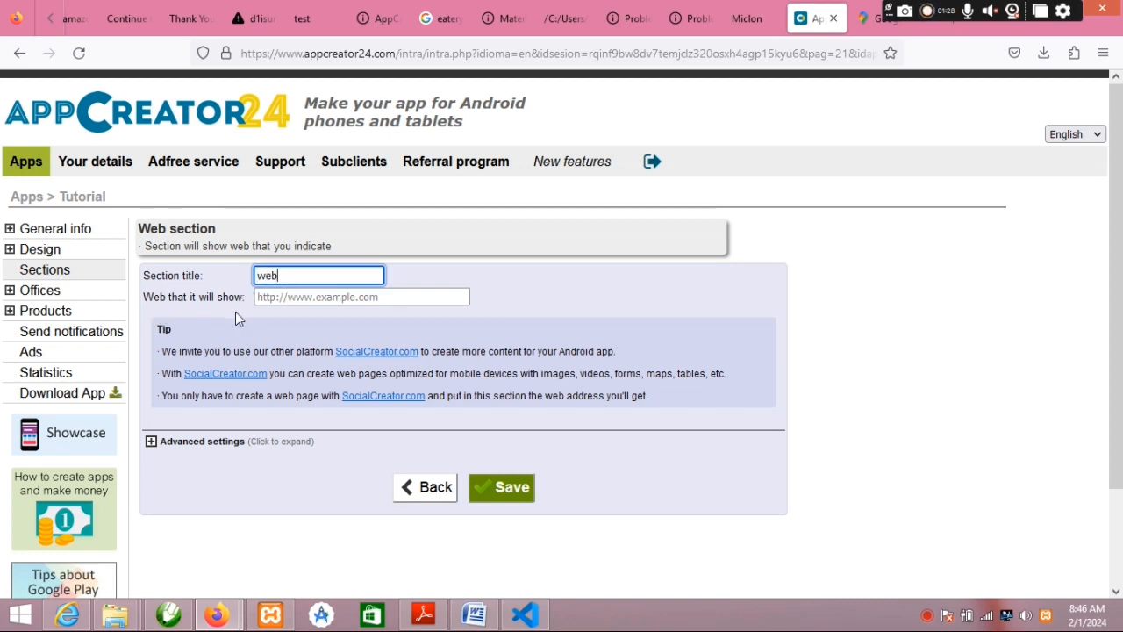
left_click(288, 300)
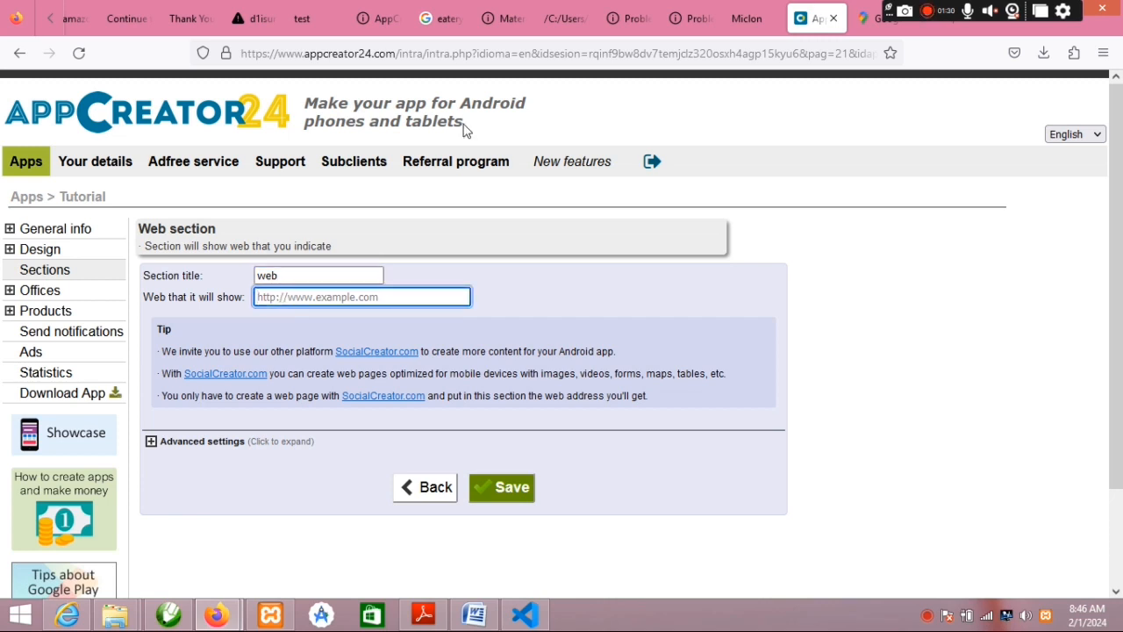
left_click(375, 55)
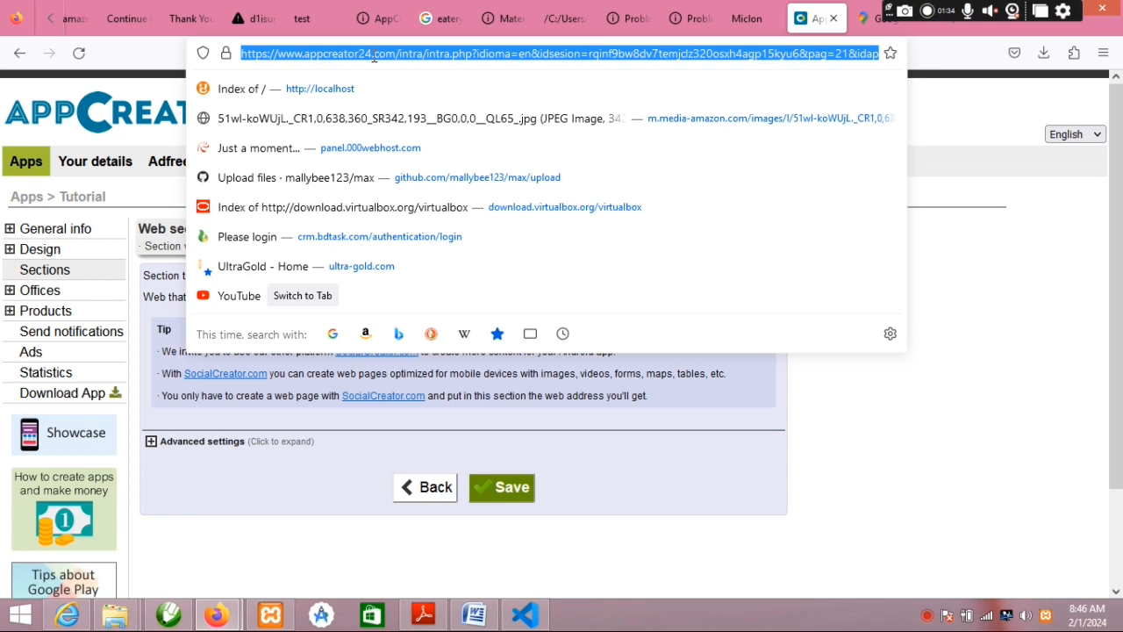
left_click(1015, 257)
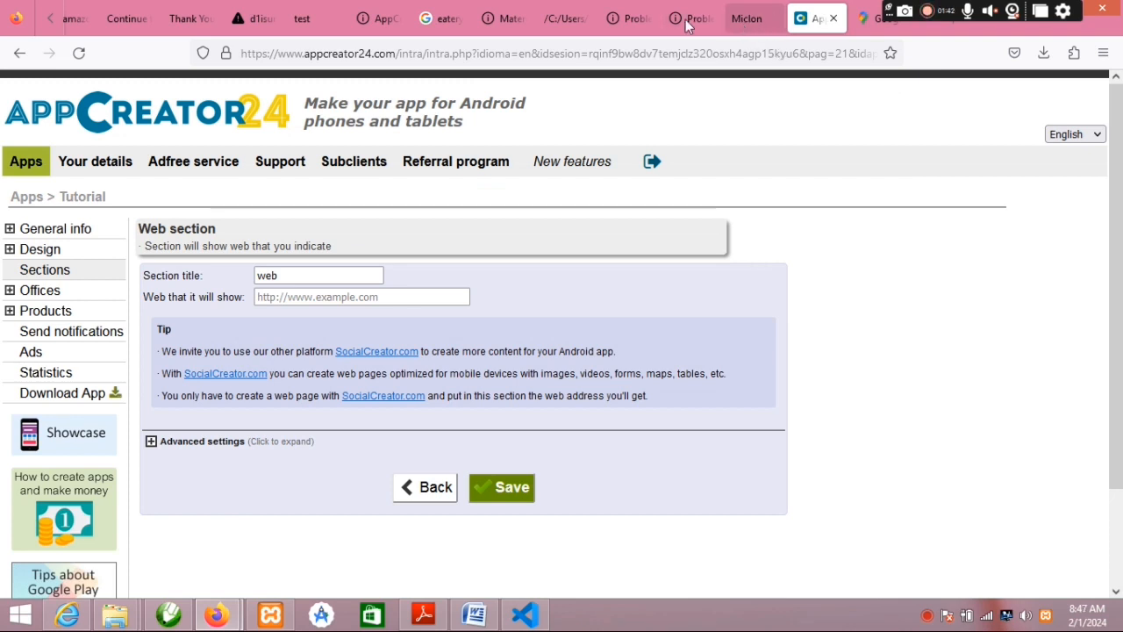
In the eatery logo browser tab, search Google for amazon and copy the link of the sponsored Amazon.com Official Site result
left_click(443, 16)
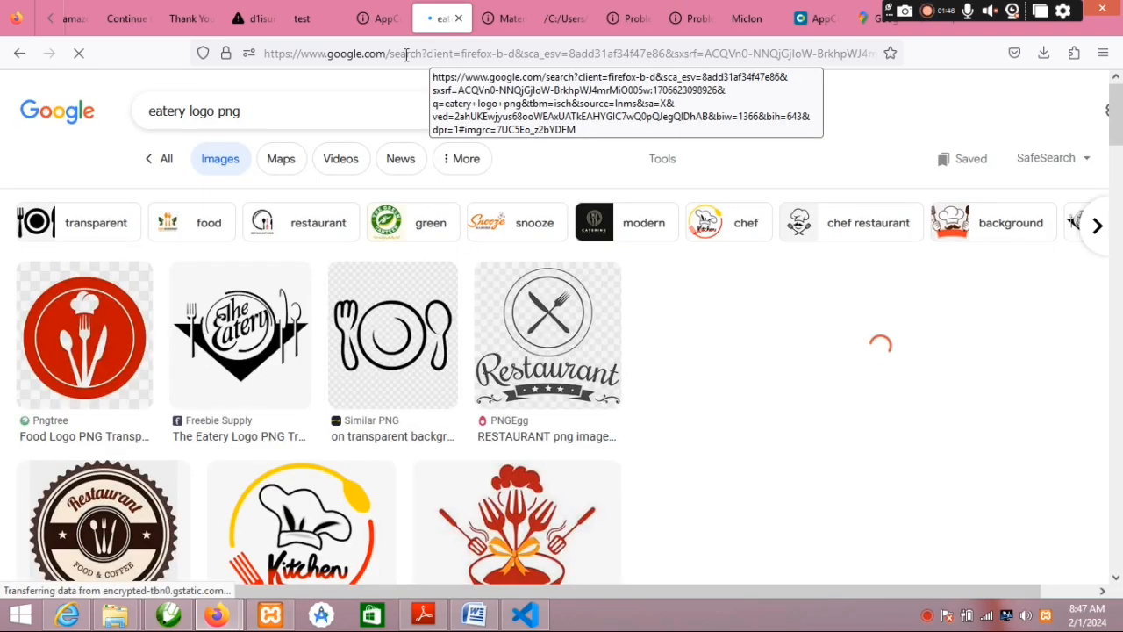
double_click(403, 54)
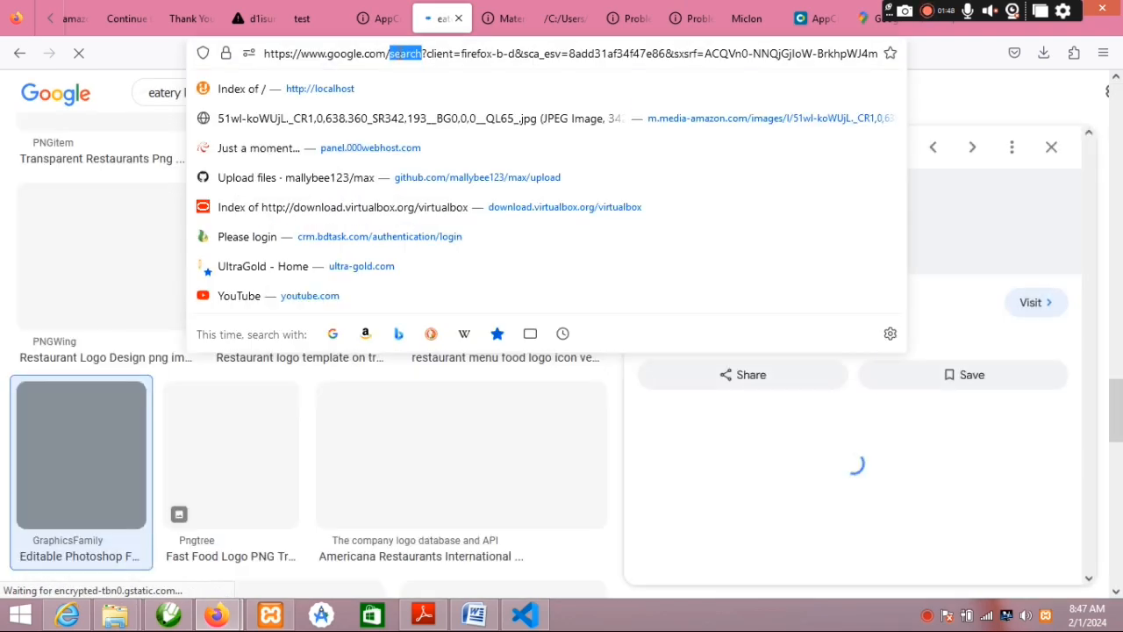
key("ctrl+a")
type("ama")
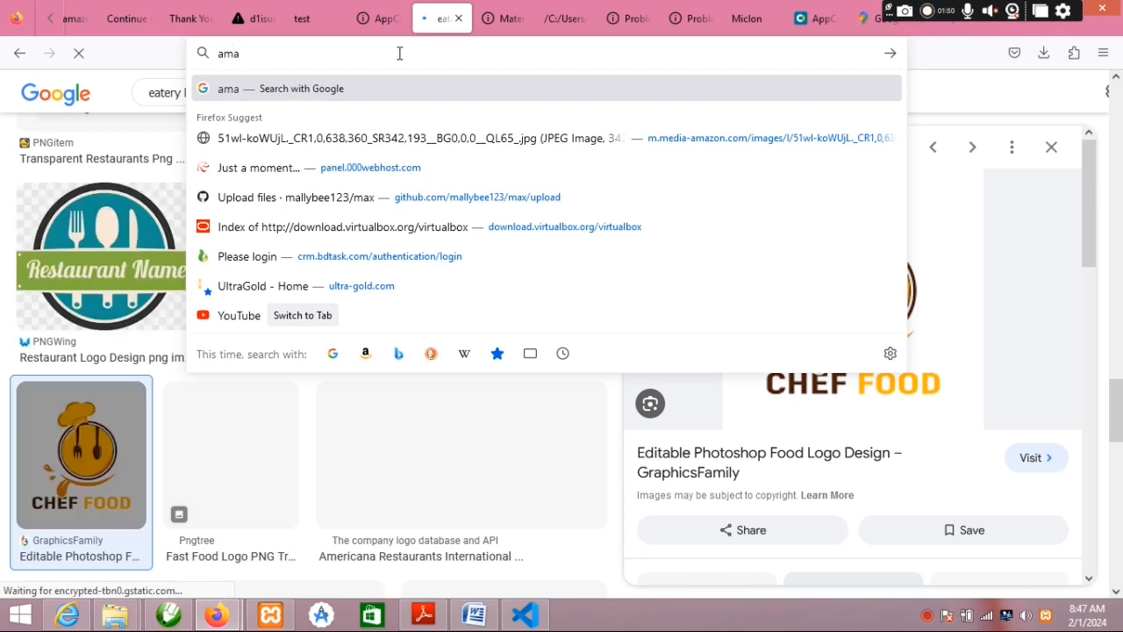
left_click(290, 185)
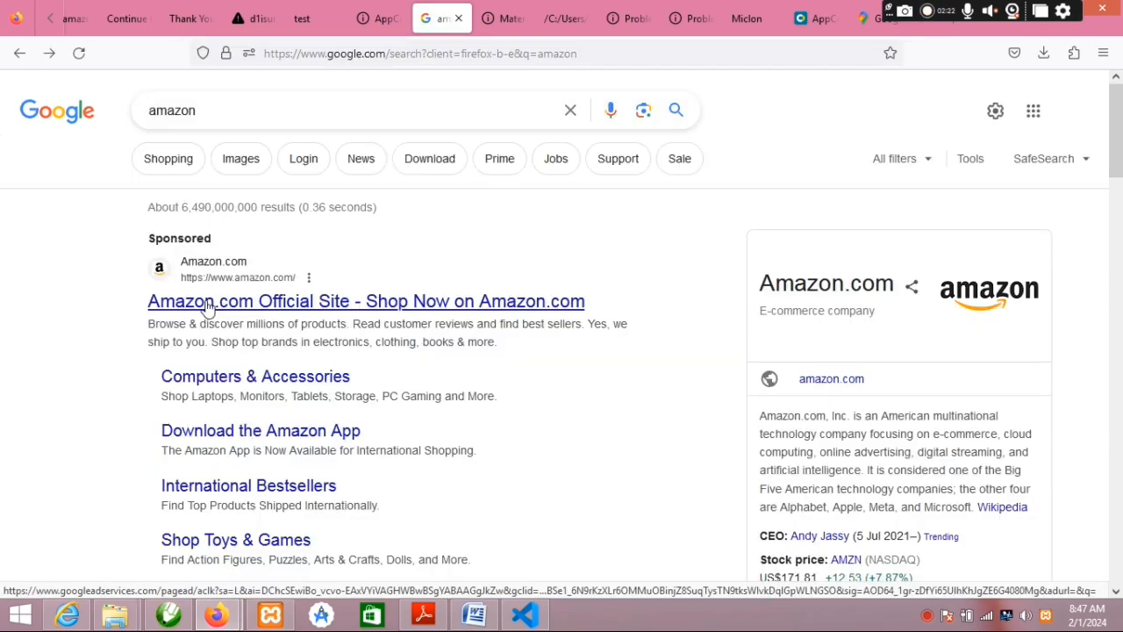
right_click(214, 314)
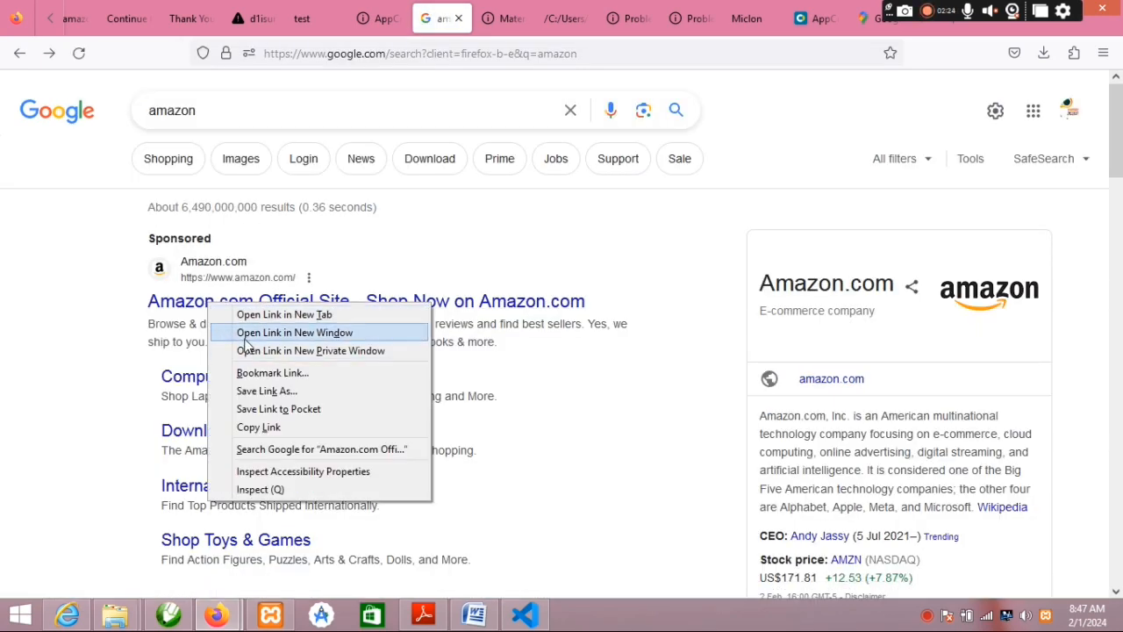
left_click(279, 426)
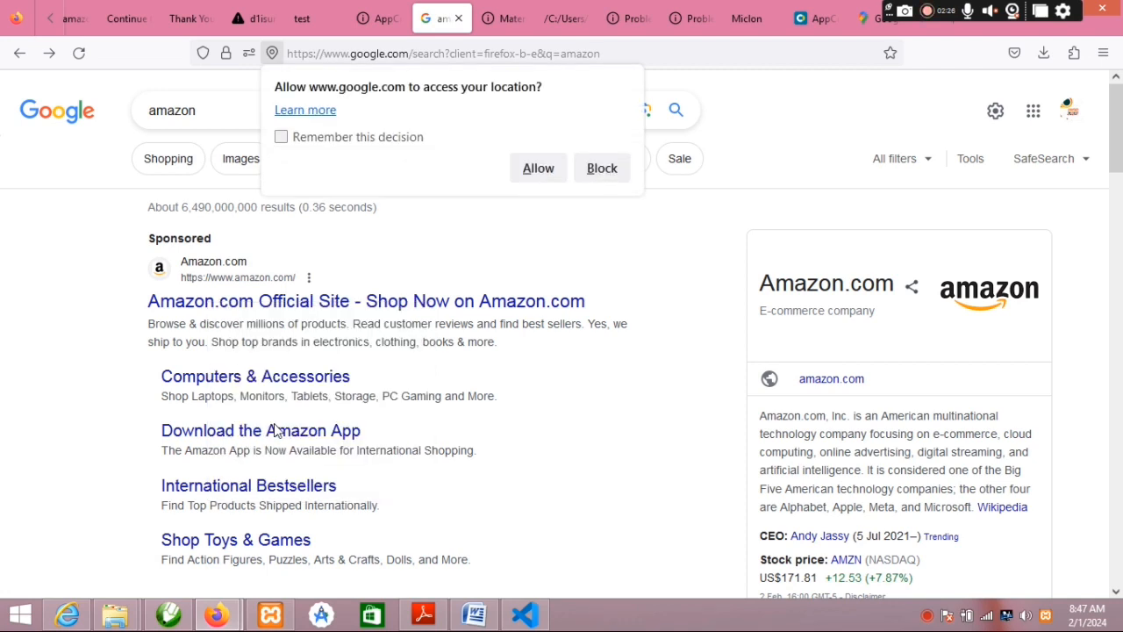
Paste the copied Amazon link as the web section's address in AppCreator24, save the section and return to the section list
left_click(822, 26)
left_click(283, 296)
key("ctrl+v")
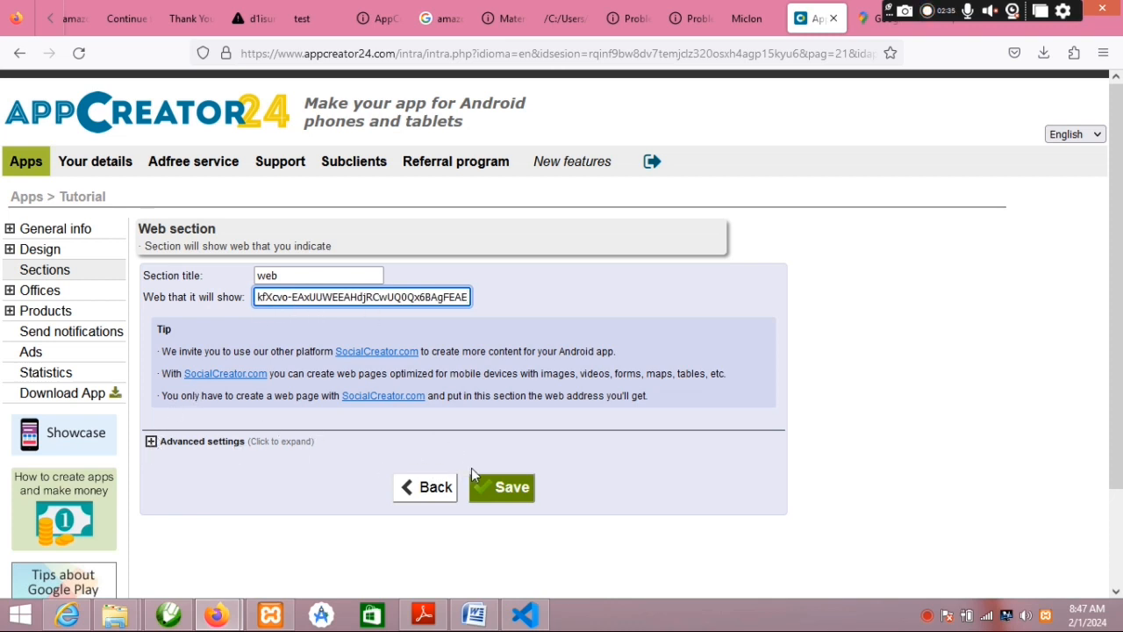
left_click(503, 489)
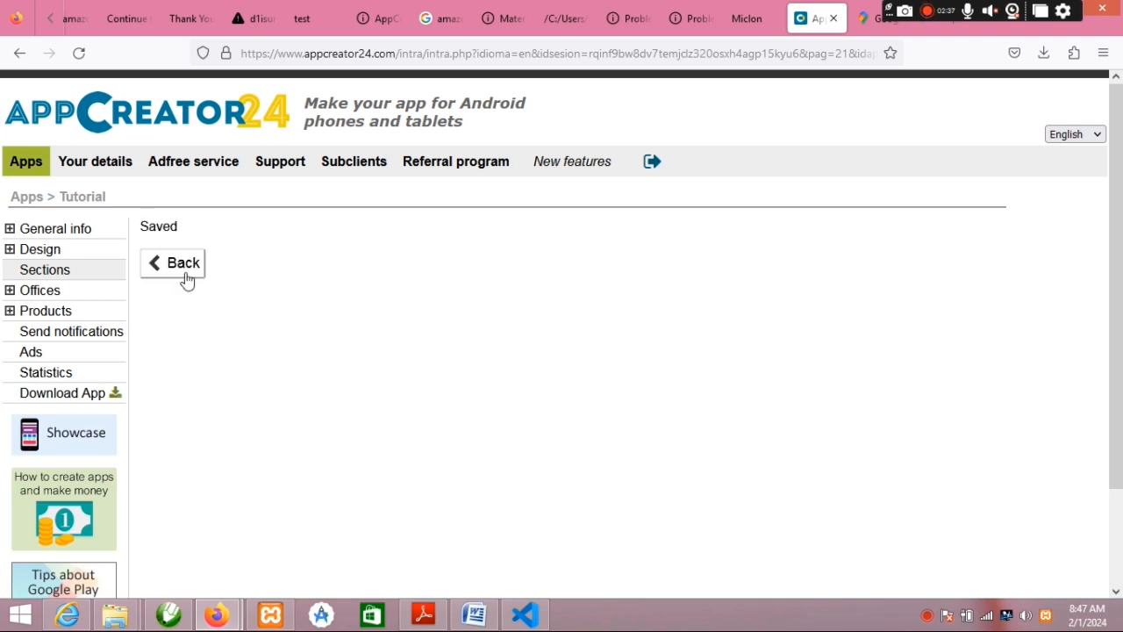
left_click(180, 268)
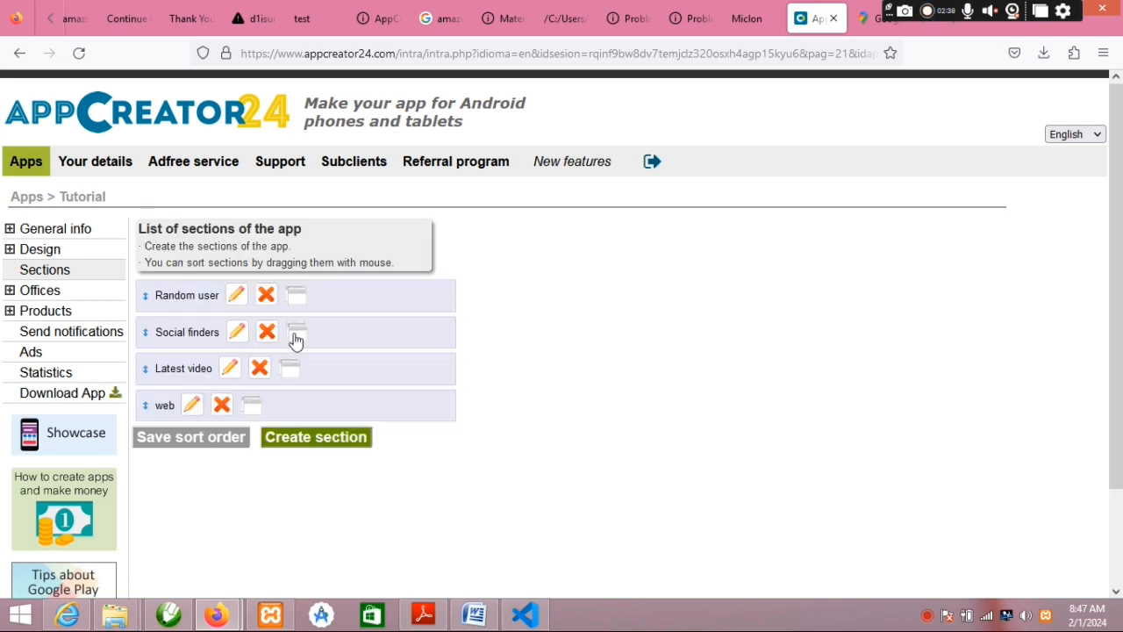
Open the web section for editing and expand its advanced settings
left_click(192, 406)
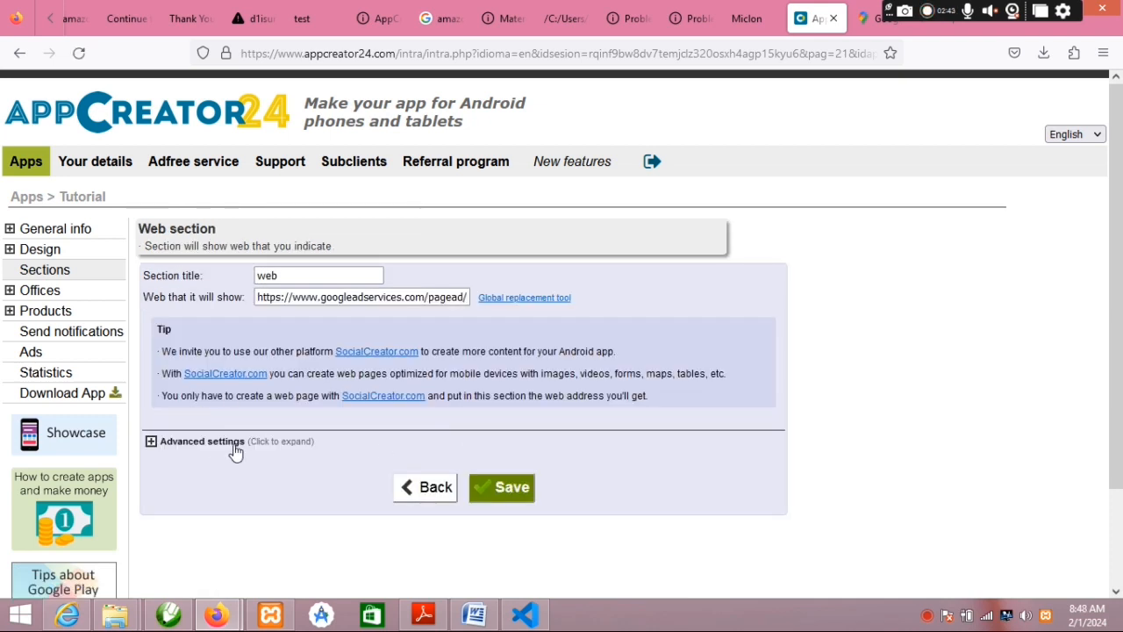
left_click(150, 443)
scroll(365, 447, "down", 4)
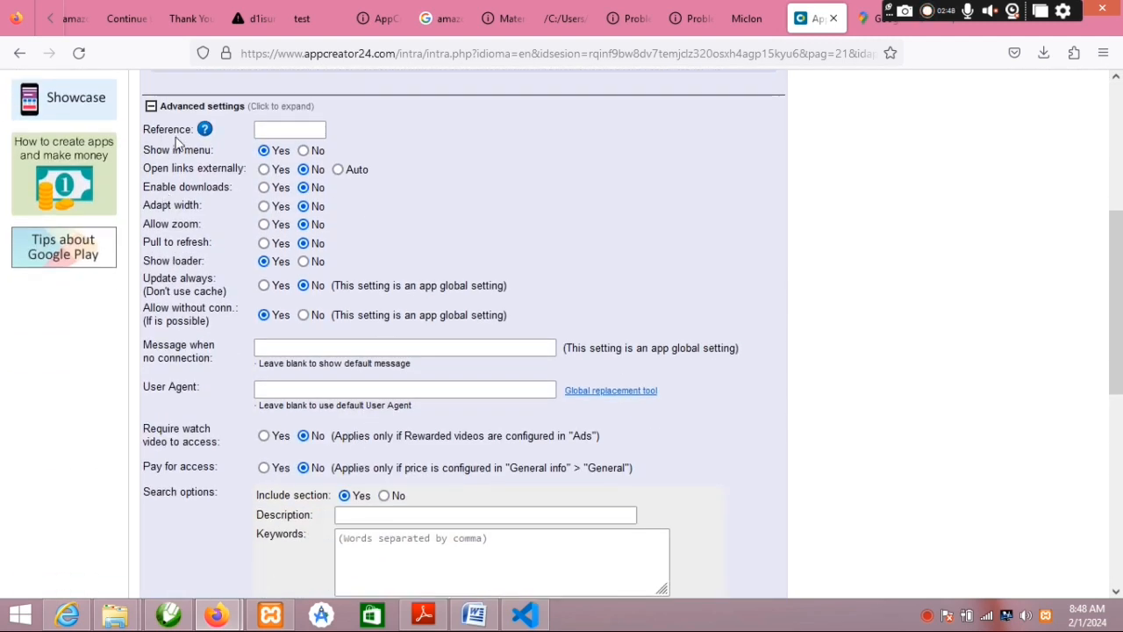
mouse_move(203, 136)
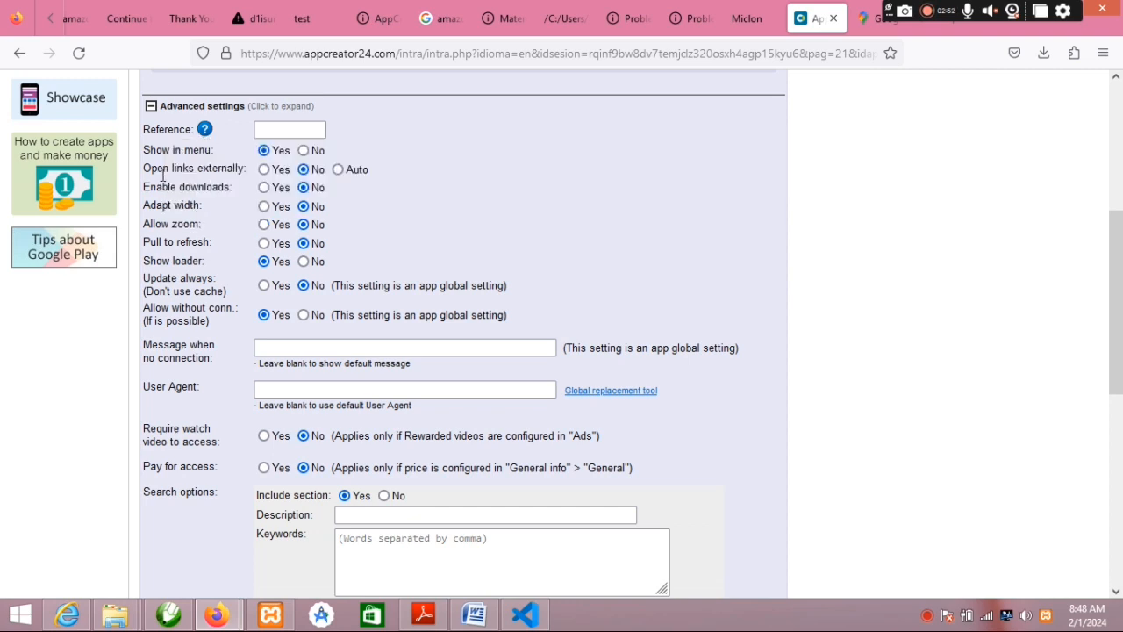
Try the Yes and Auto options for opening links externally and set the option back to No
left_click(265, 170)
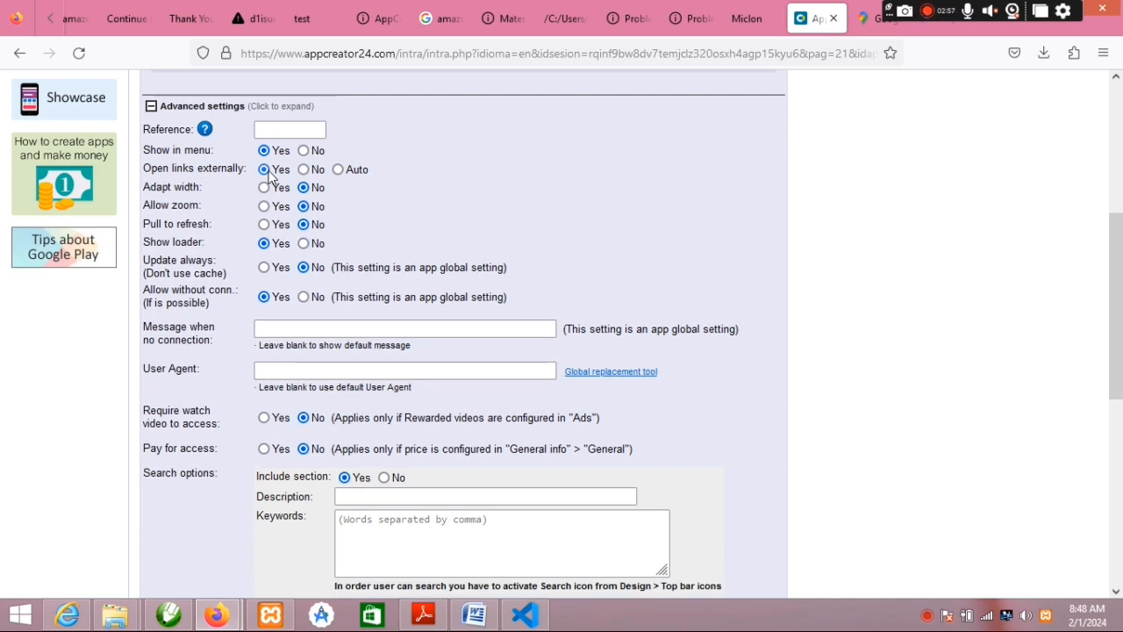
left_click(305, 172)
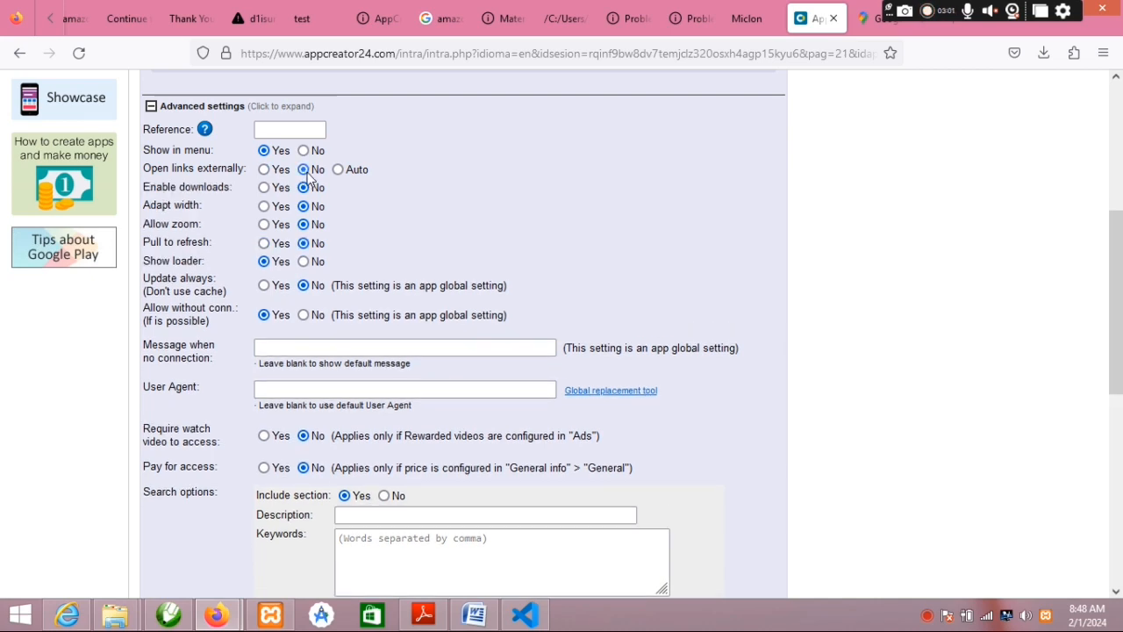
left_click(338, 170)
left_click(304, 170)
Set Pull to refresh to Yes and Show loader to No for the web section
left_click(303, 243)
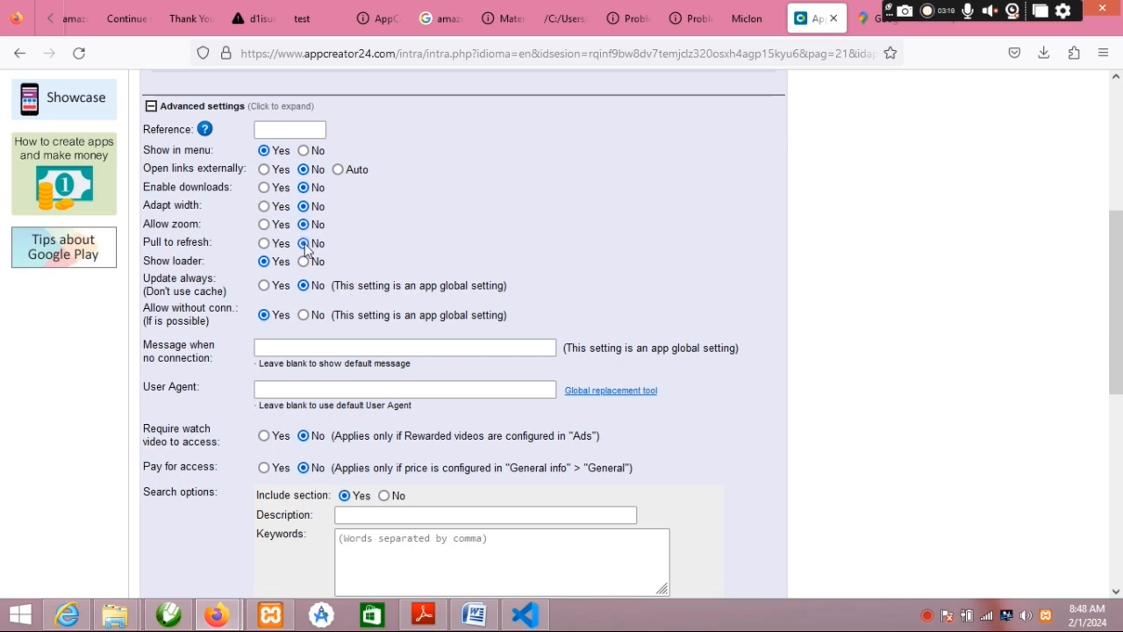
left_click(263, 243)
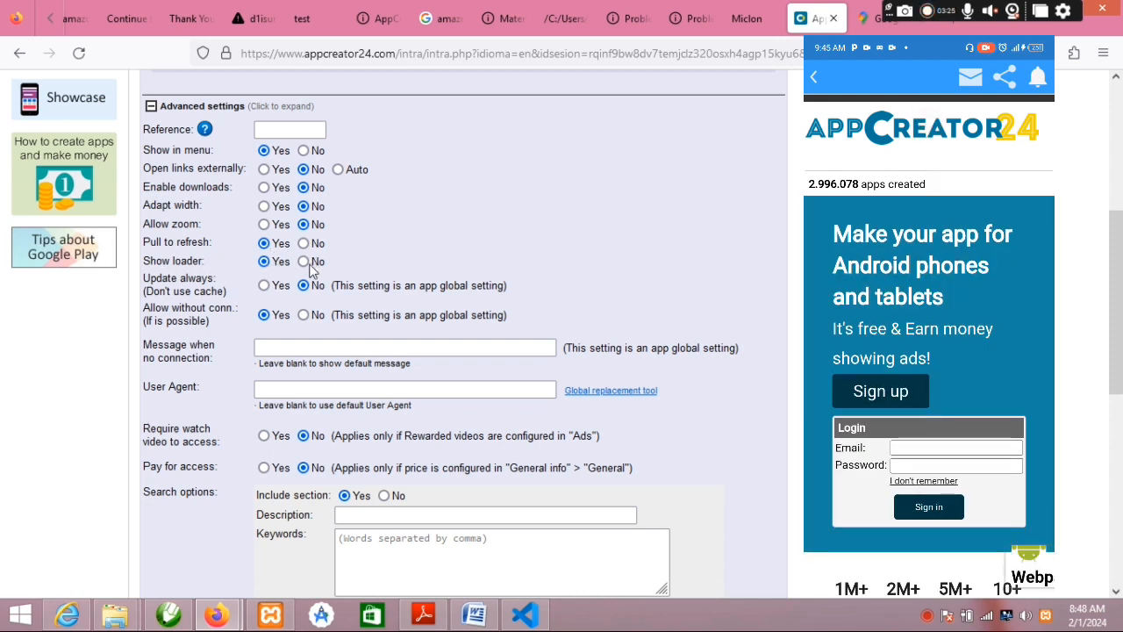
left_click(304, 263)
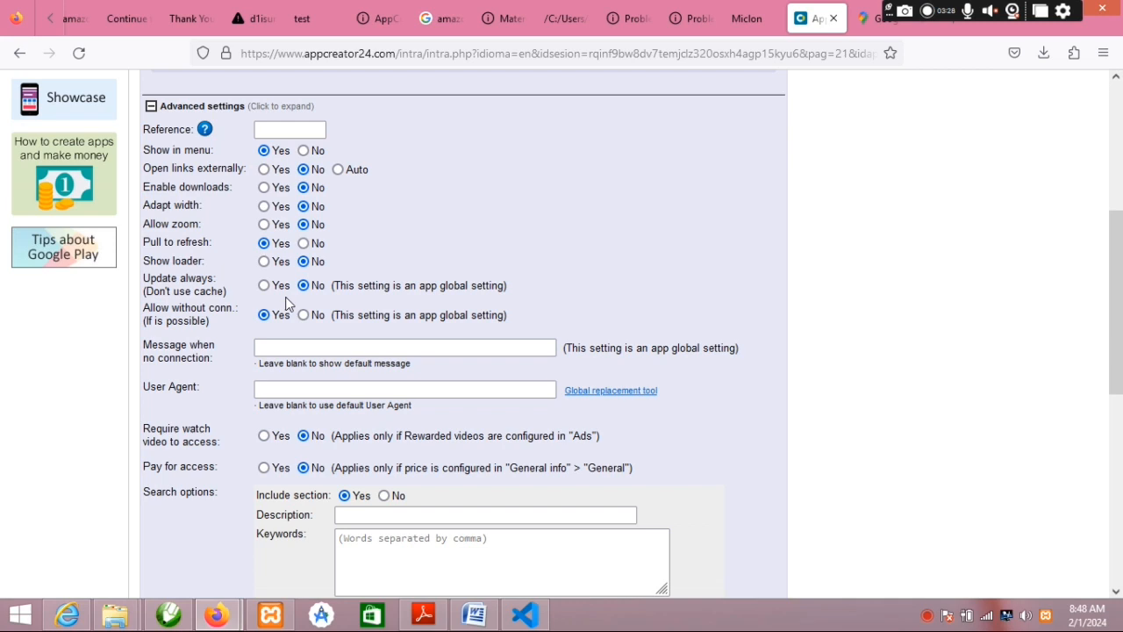
Exclude the web section from the app's search options and include it again
scroll(270, 239, "down", 2)
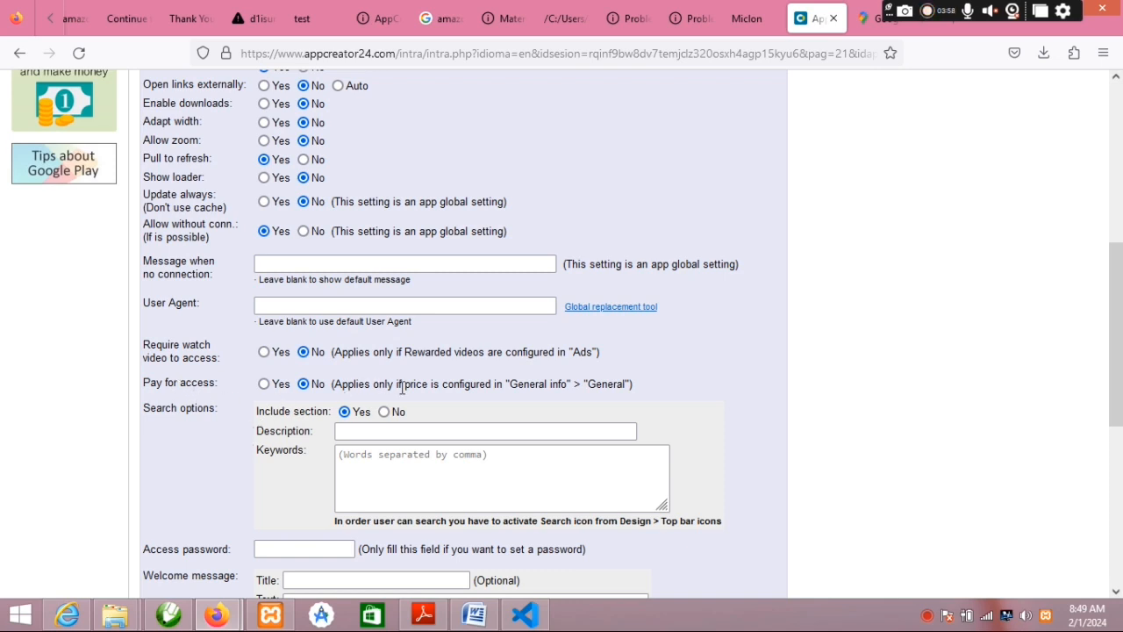
scroll(401, 388, "down", 3)
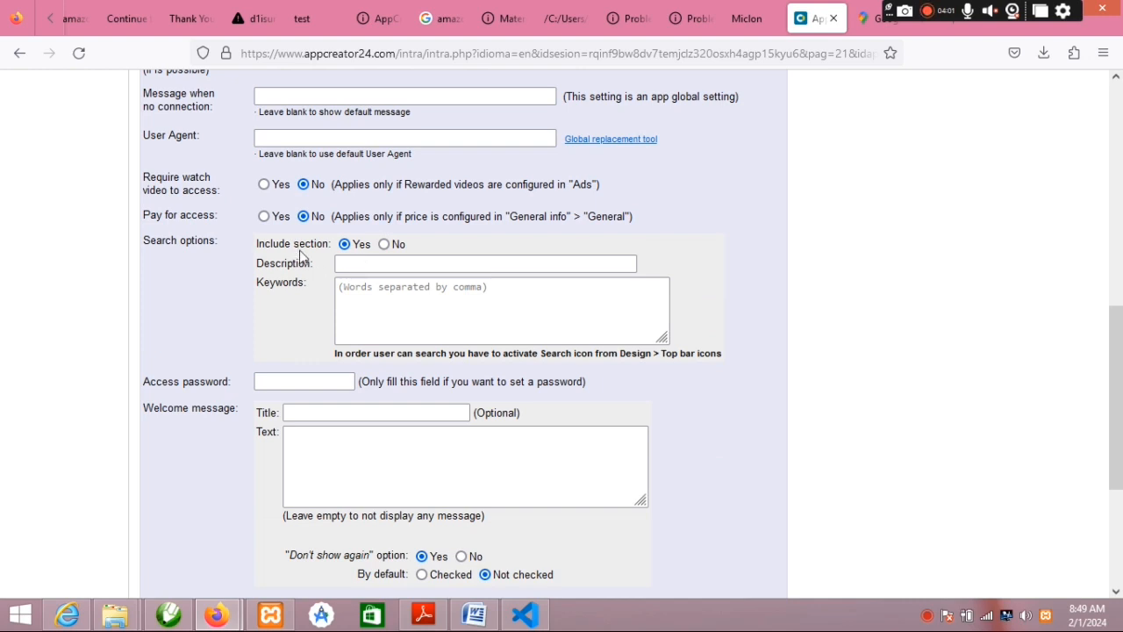
left_click(387, 245)
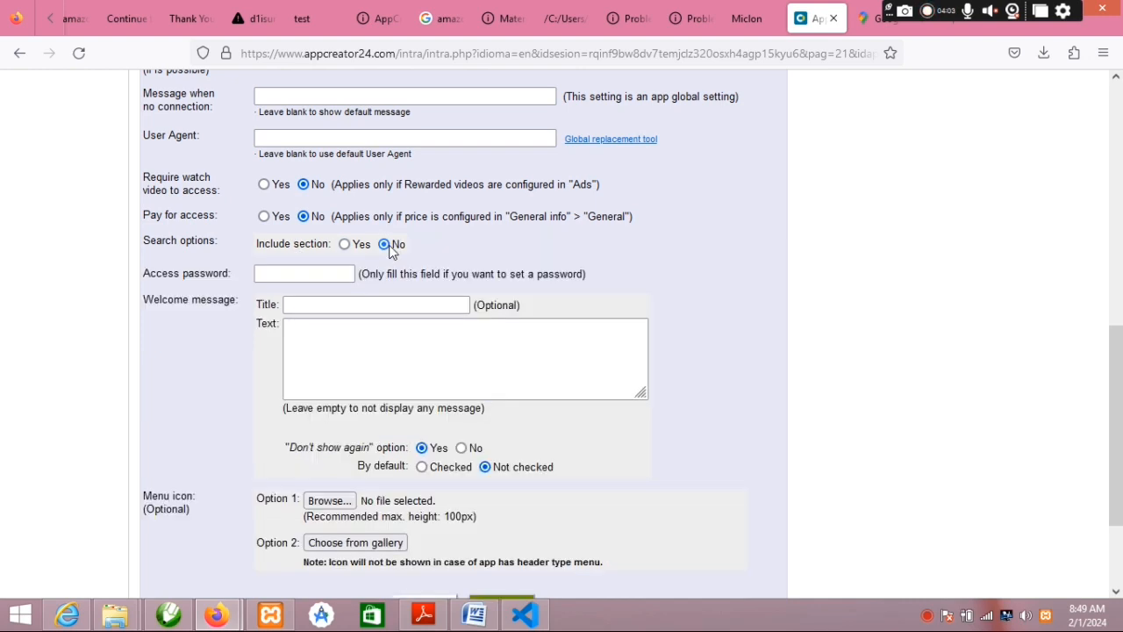
left_click(346, 245)
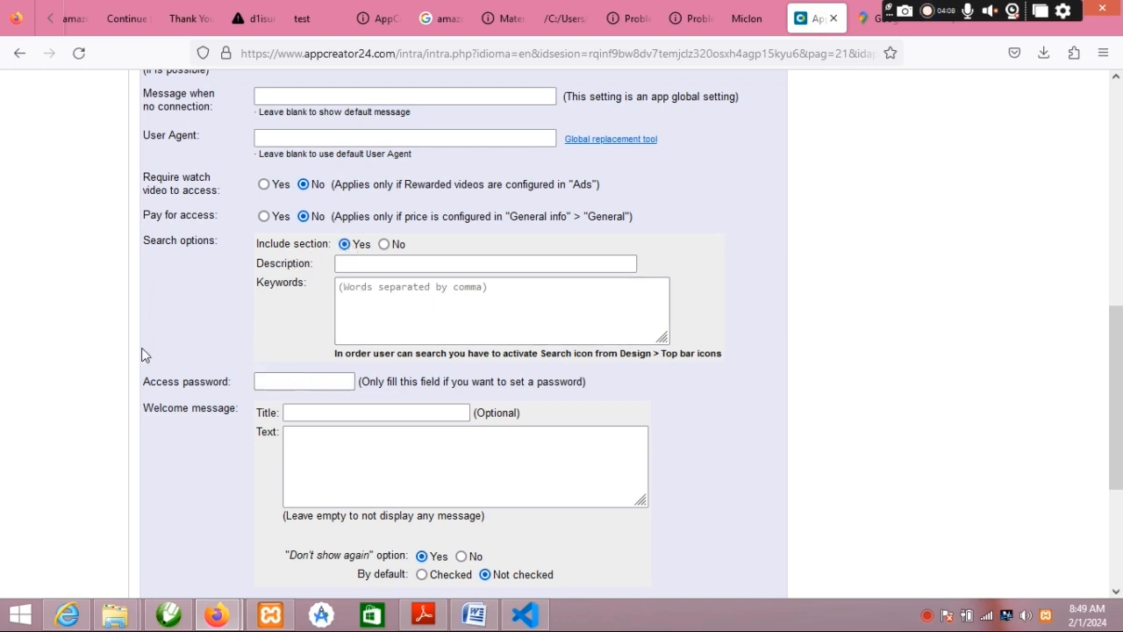
Choose the cloud with magnifying glass from the gallery as the menu icon and save the web section
scroll(319, 389, "down", 3)
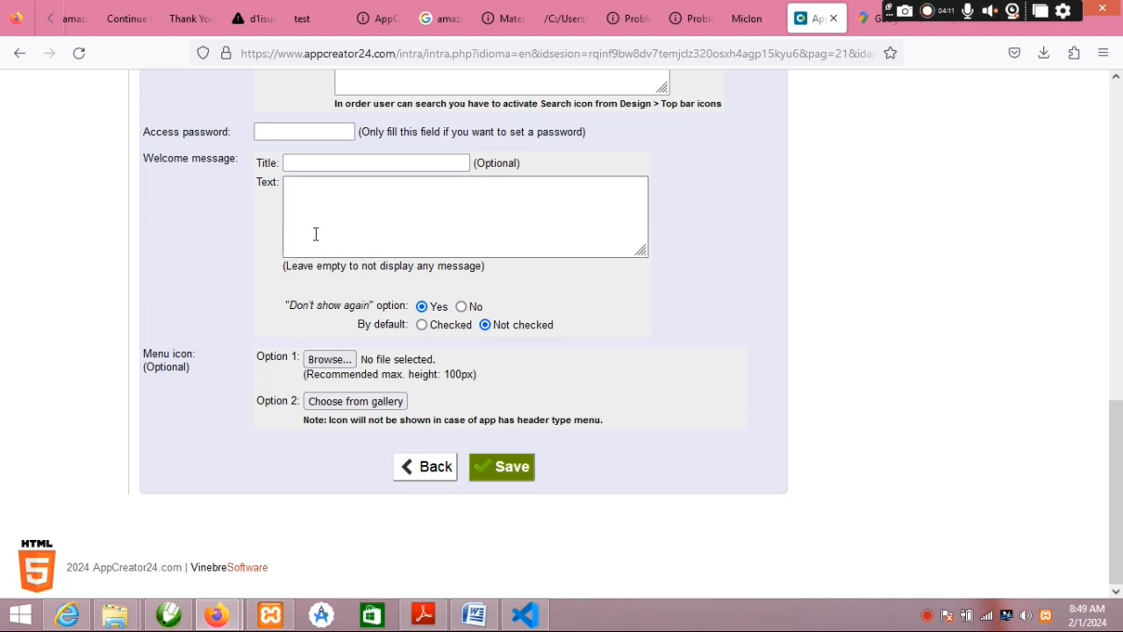
left_click(335, 401)
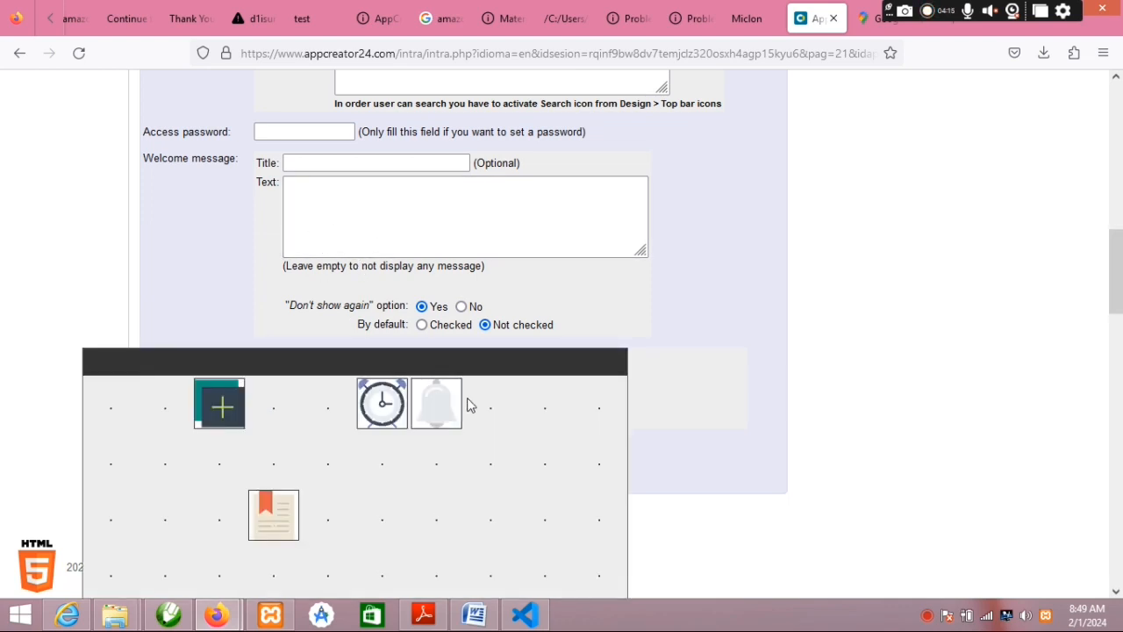
scroll(467, 405, "down", 4)
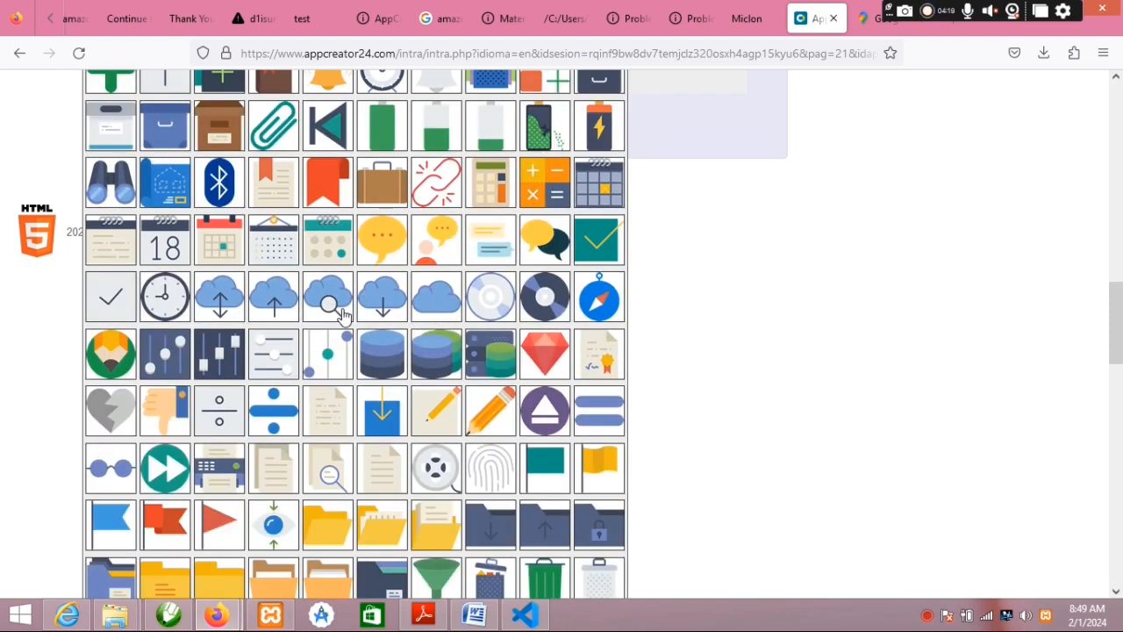
left_click(338, 304)
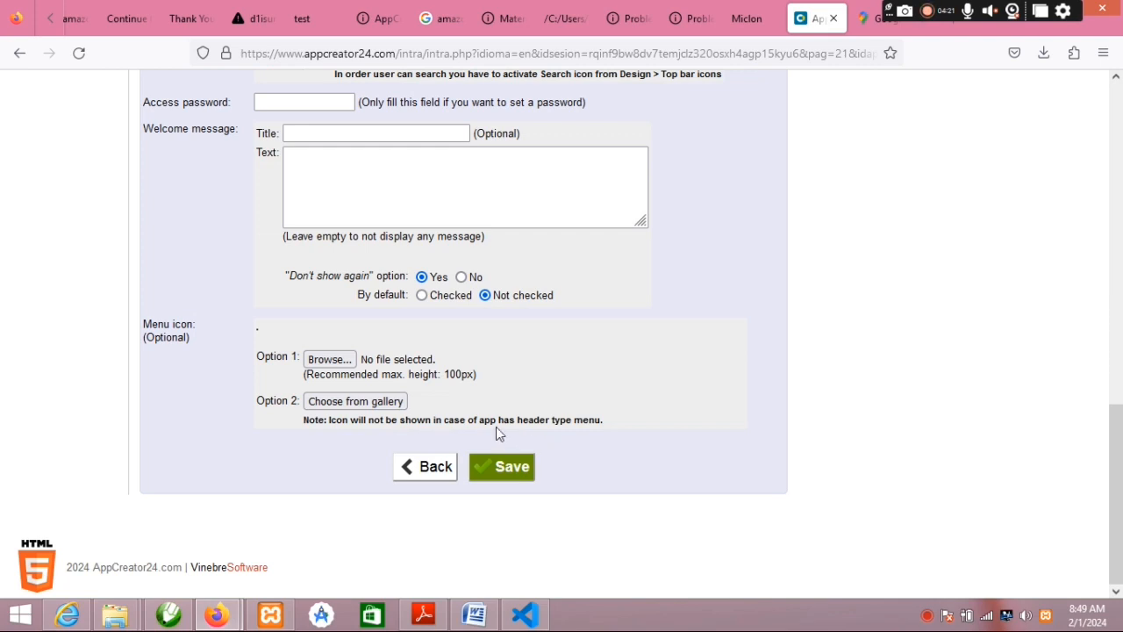
left_click(516, 544)
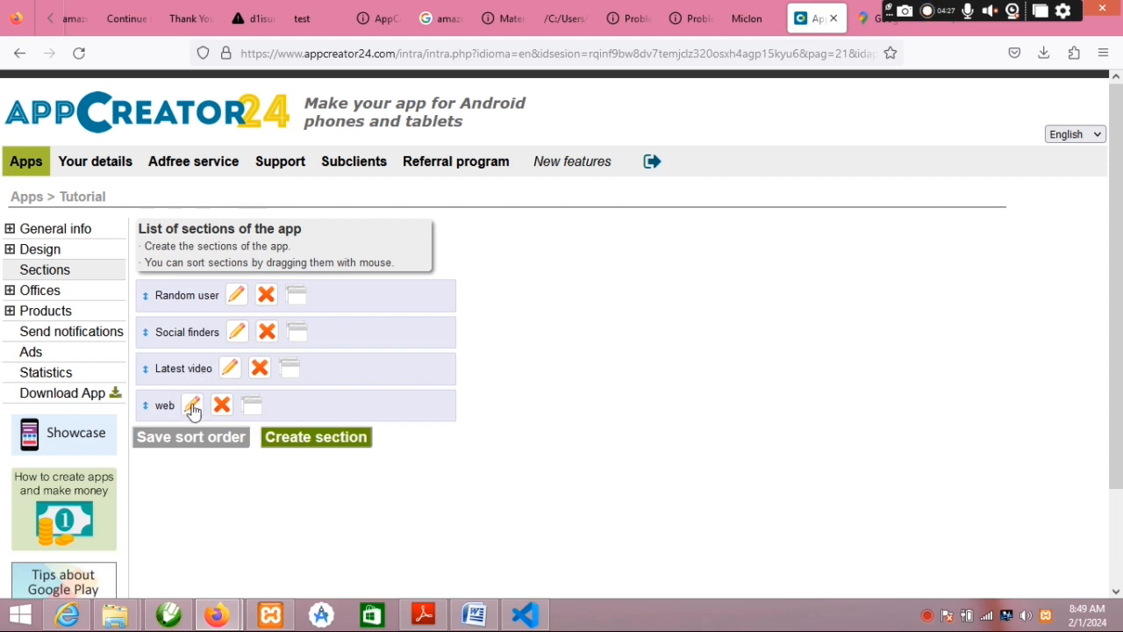
Reopen the web section for editing, review its tip and follow the SocialCreator.com link given there
left_click(193, 409)
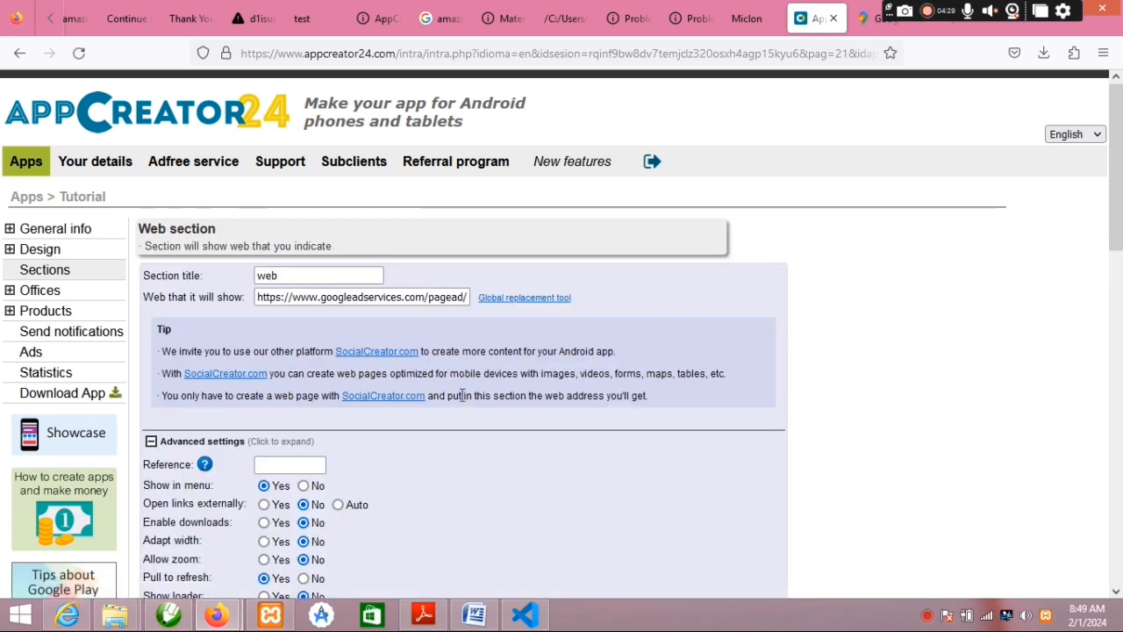
scroll(462, 395, "down", 3)
scroll(461, 394, "down", 2)
scroll(462, 395, "up", 3)
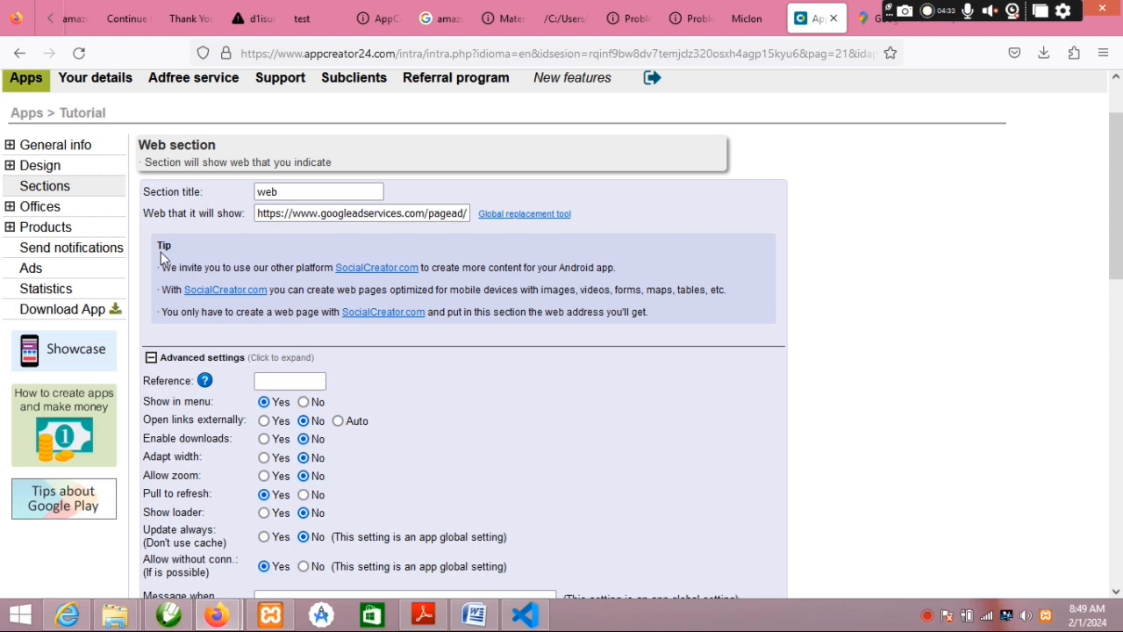
left_click_drag(157, 244, 223, 268)
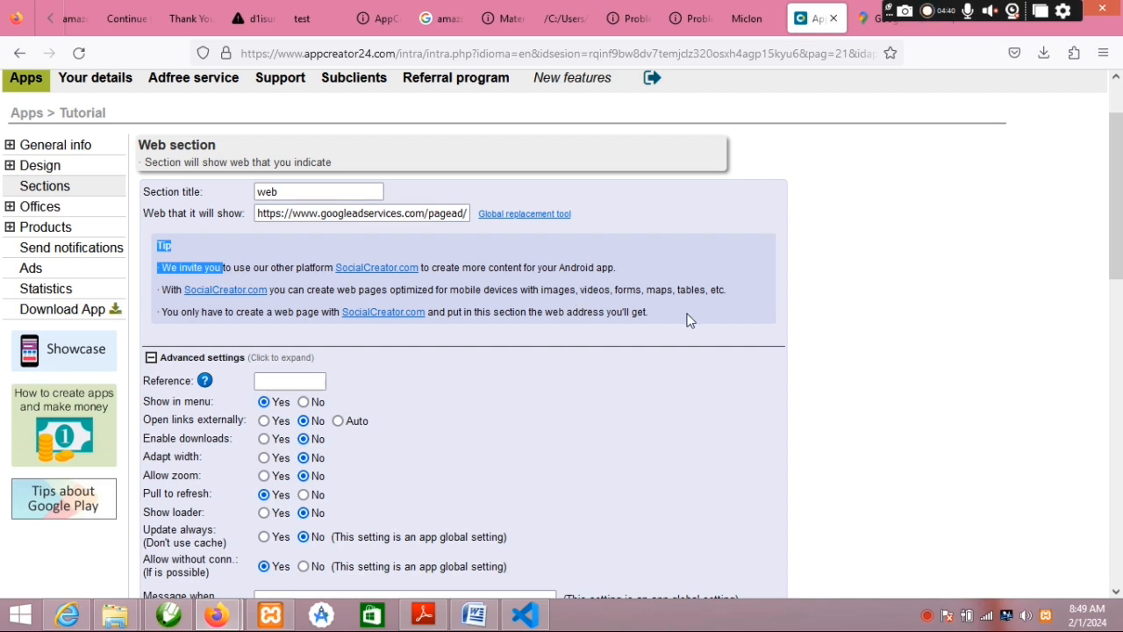
left_click(381, 269)
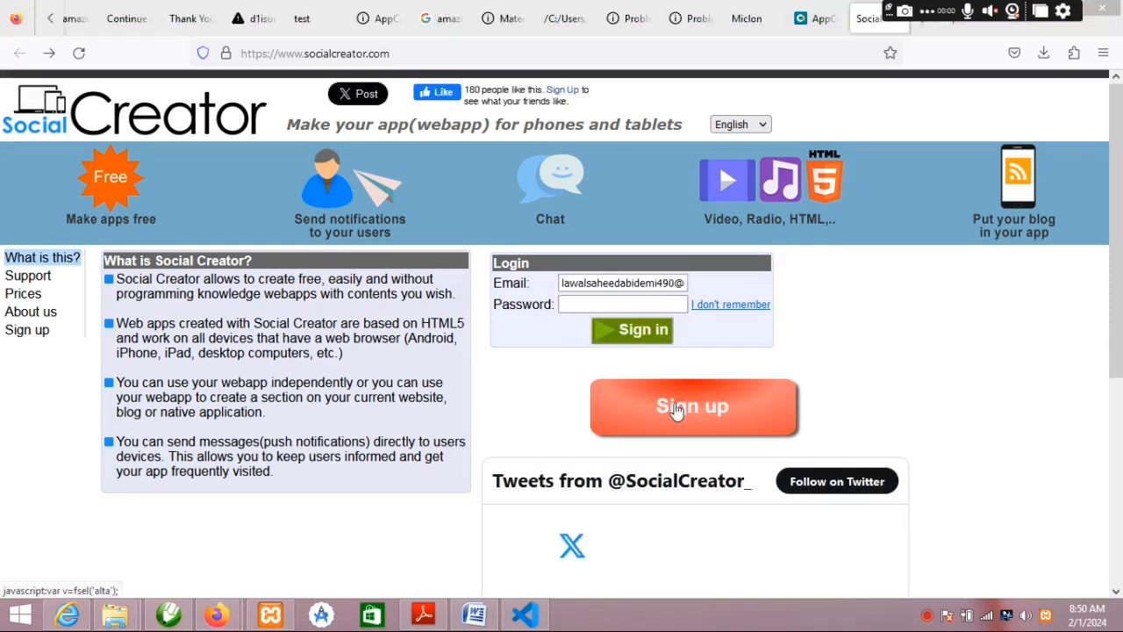
Start a SocialCreator sign-up, filling in the company/name field and choosing Nigeria as the country
left_click(672, 406)
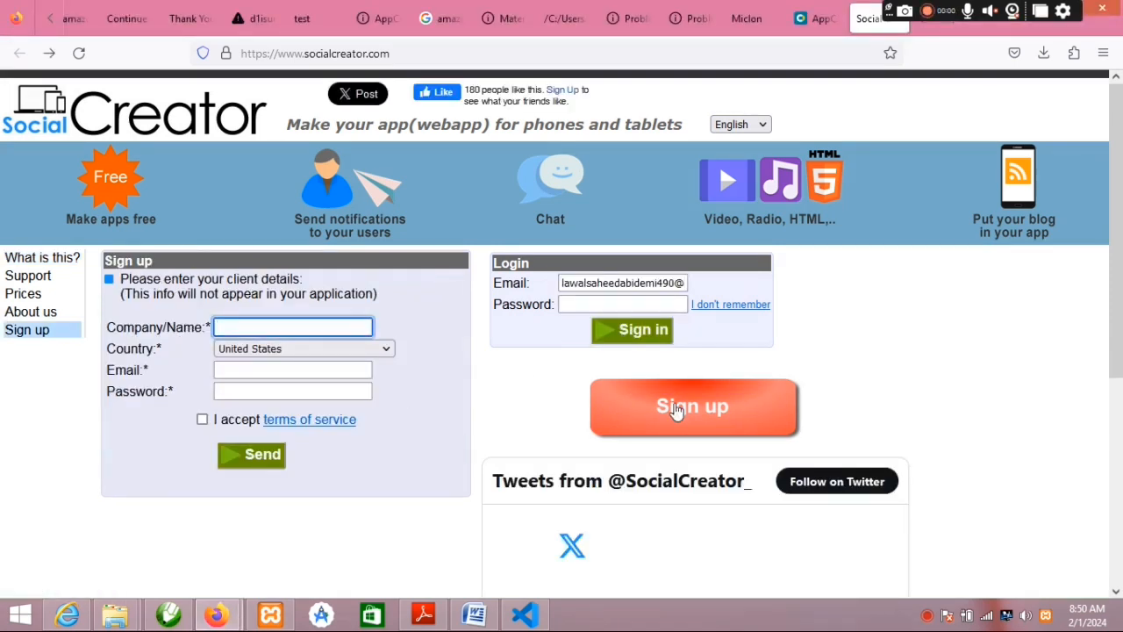
type("mally")
left_click(274, 351)
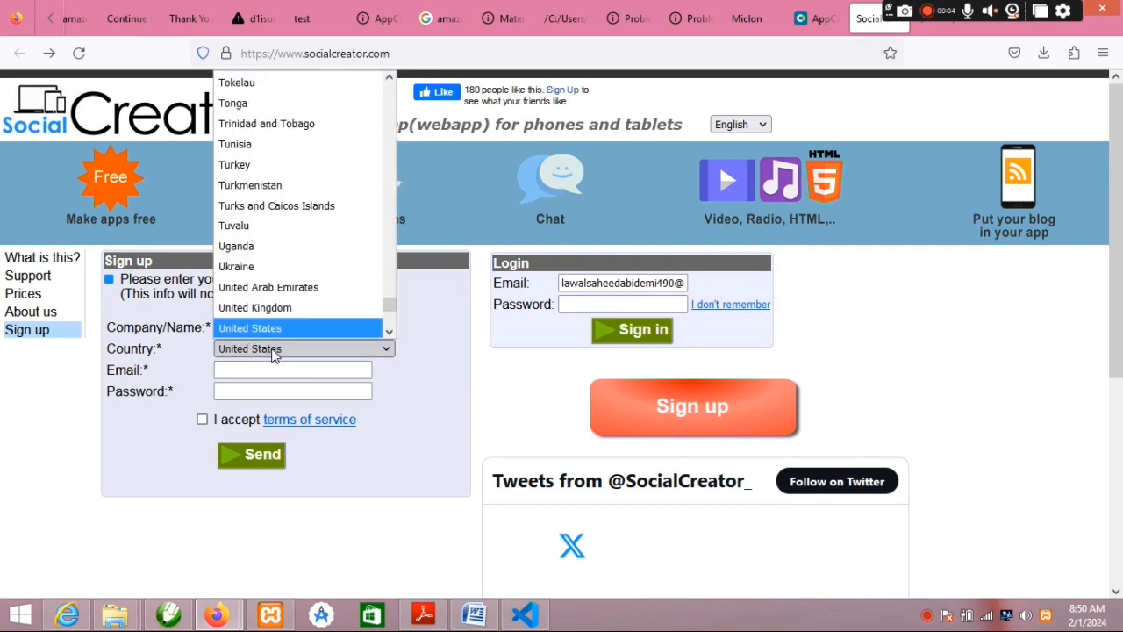
key("n")
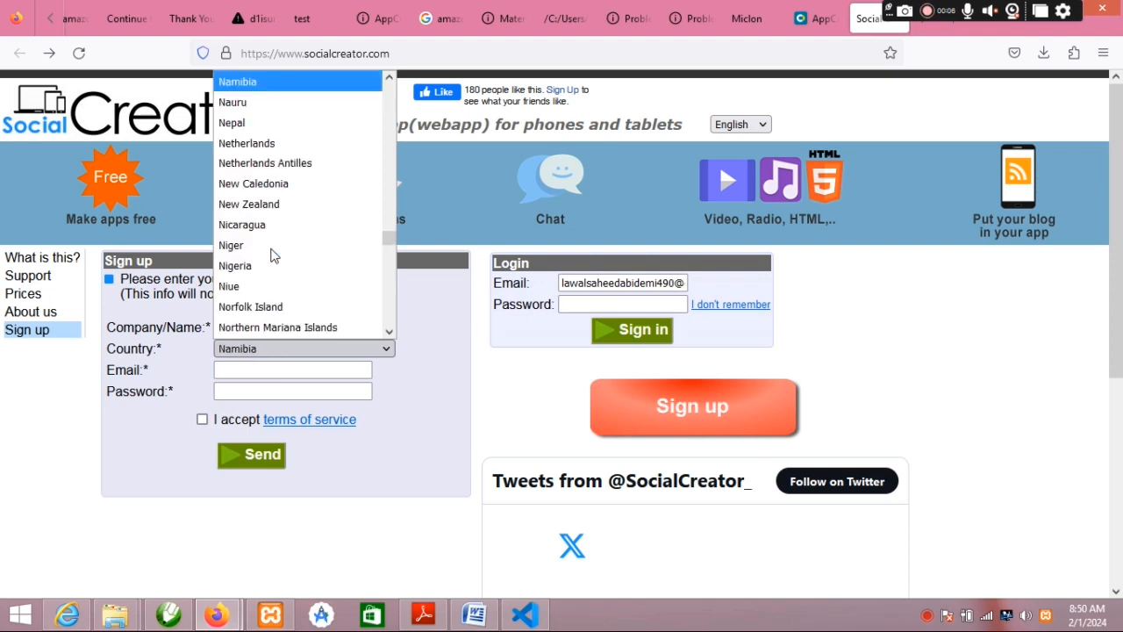
key("i")
key("Down")
key("Down")
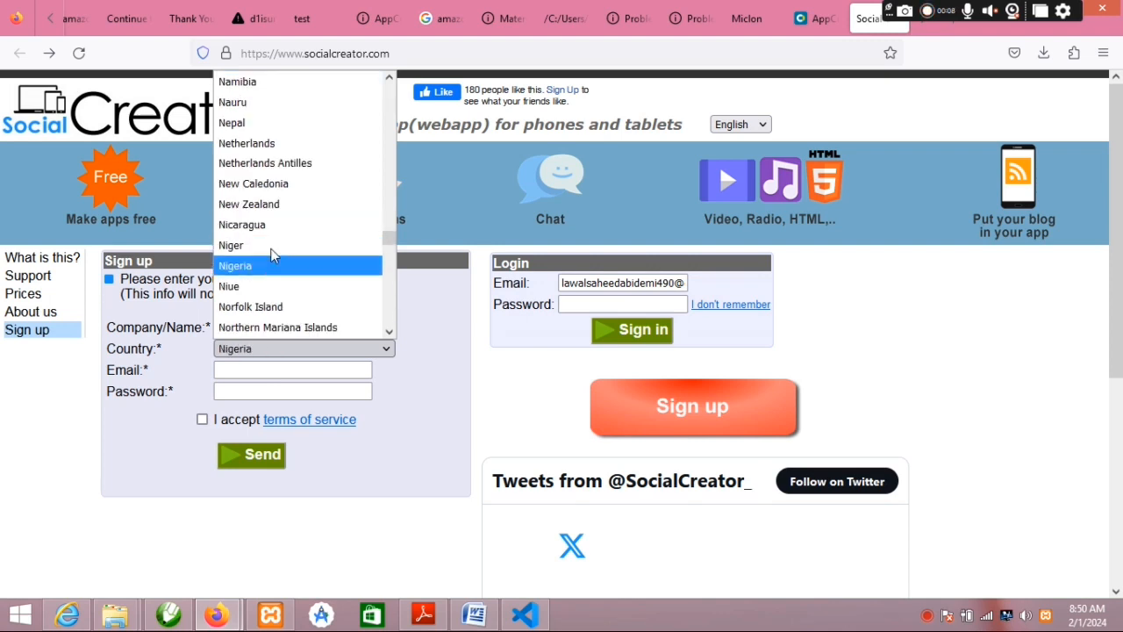
key("Return")
left_click(231, 373)
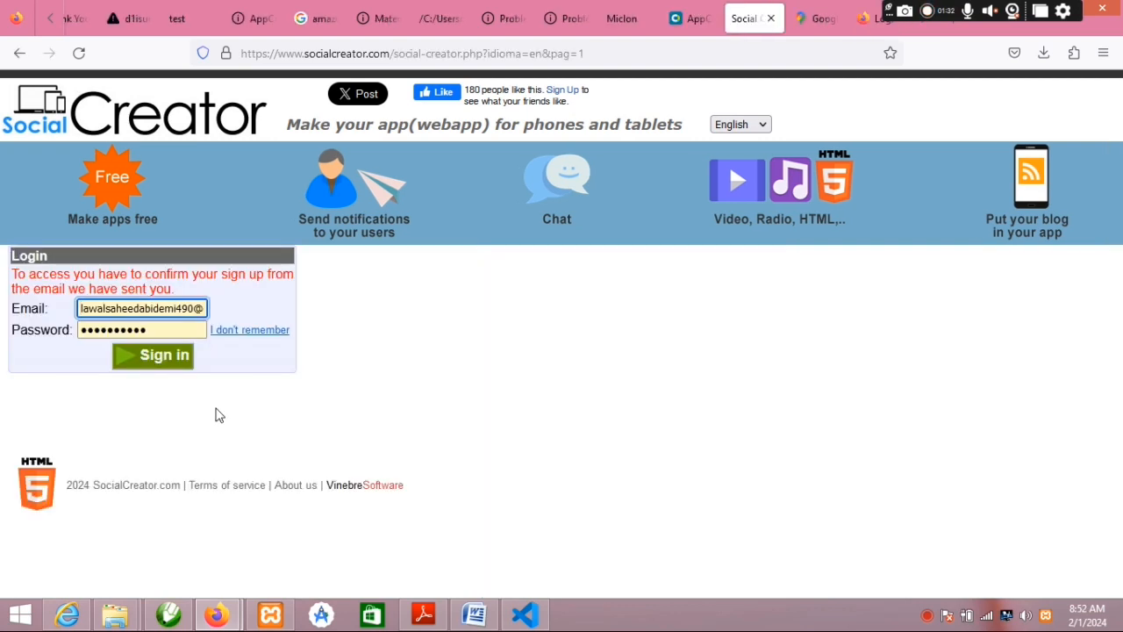
Sign in to SocialCreator and give the new app the name Tutoria and the description tutoria
left_click(170, 360)
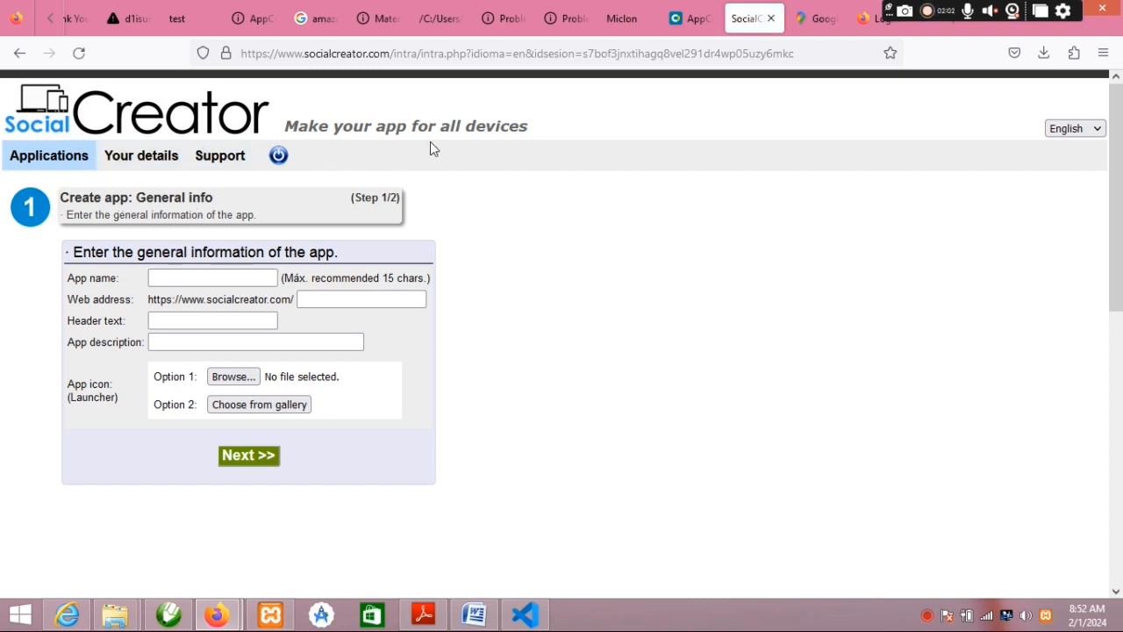
left_click(250, 279)
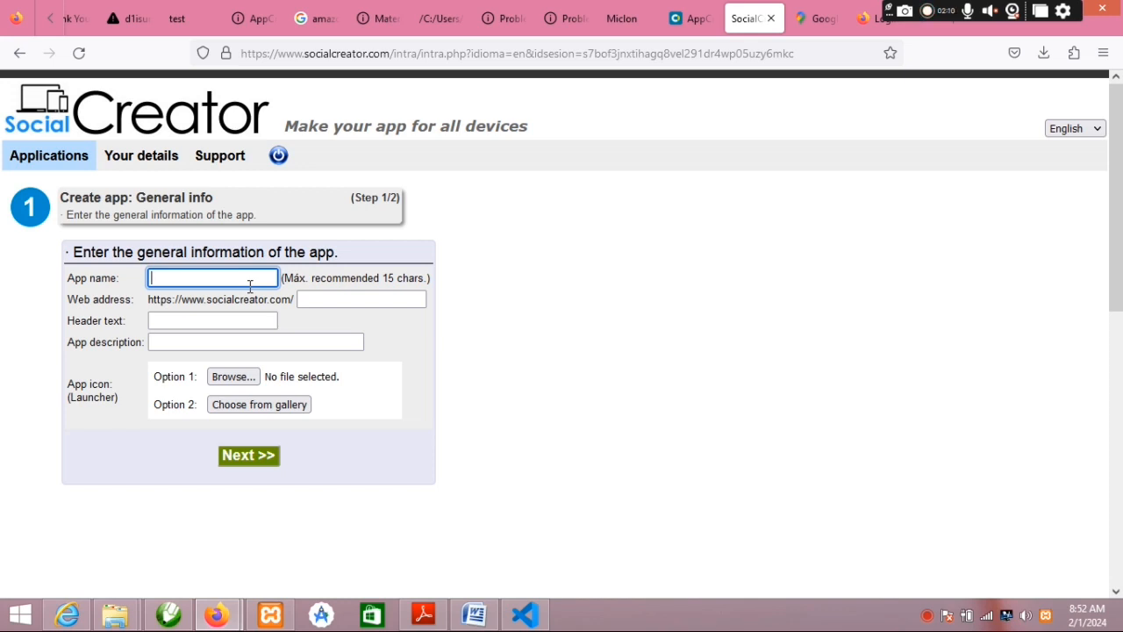
type("utoria")
left_click(332, 299)
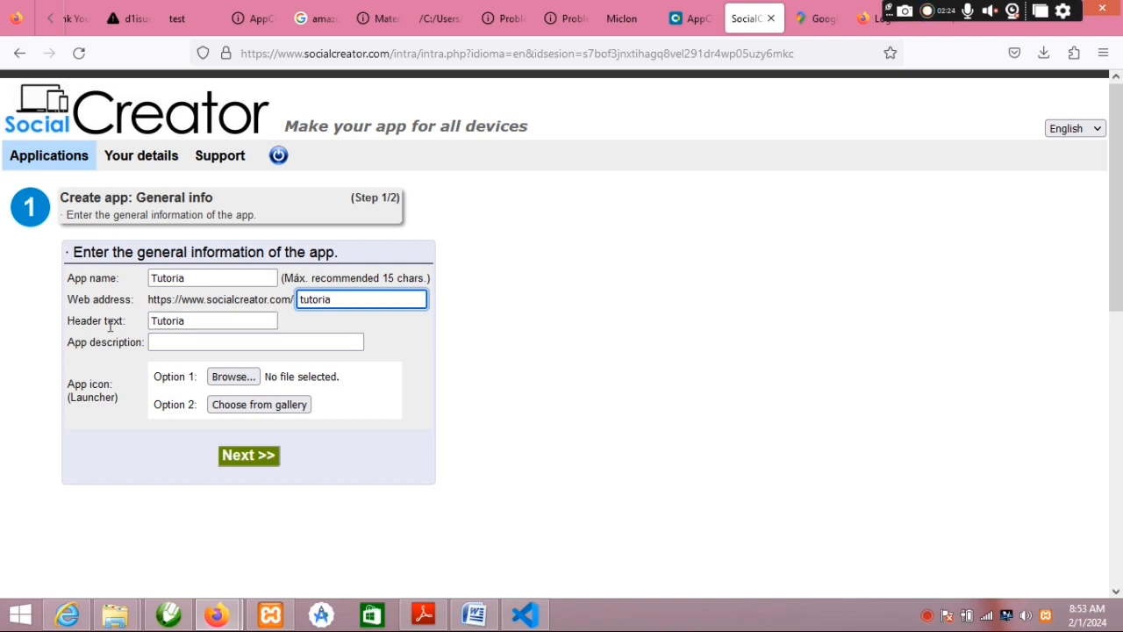
left_click(192, 322)
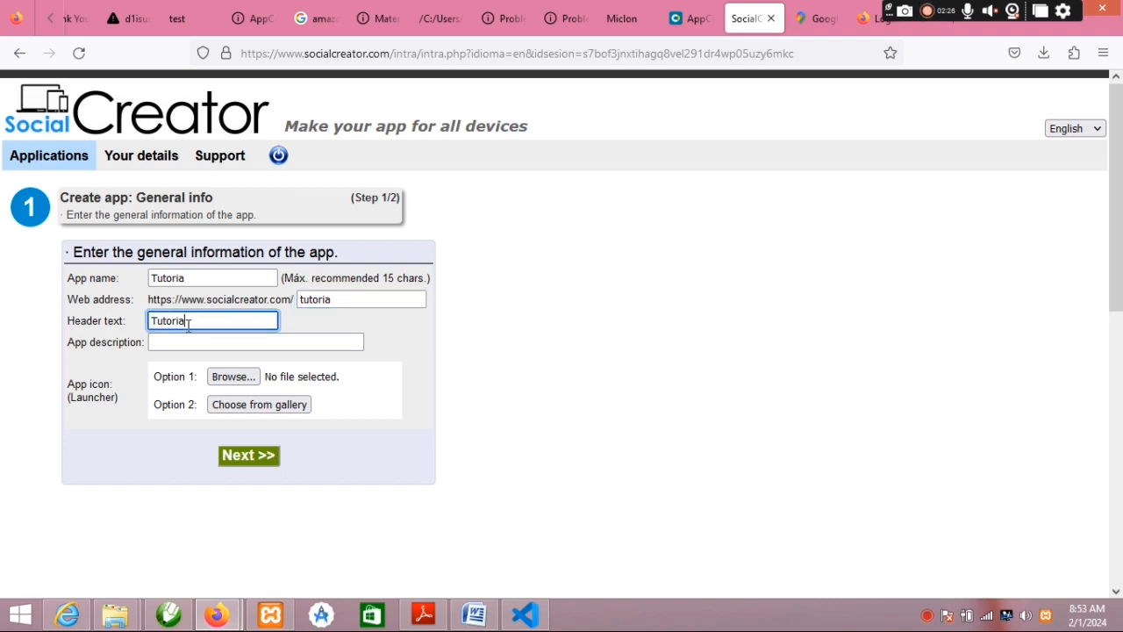
left_click(207, 341)
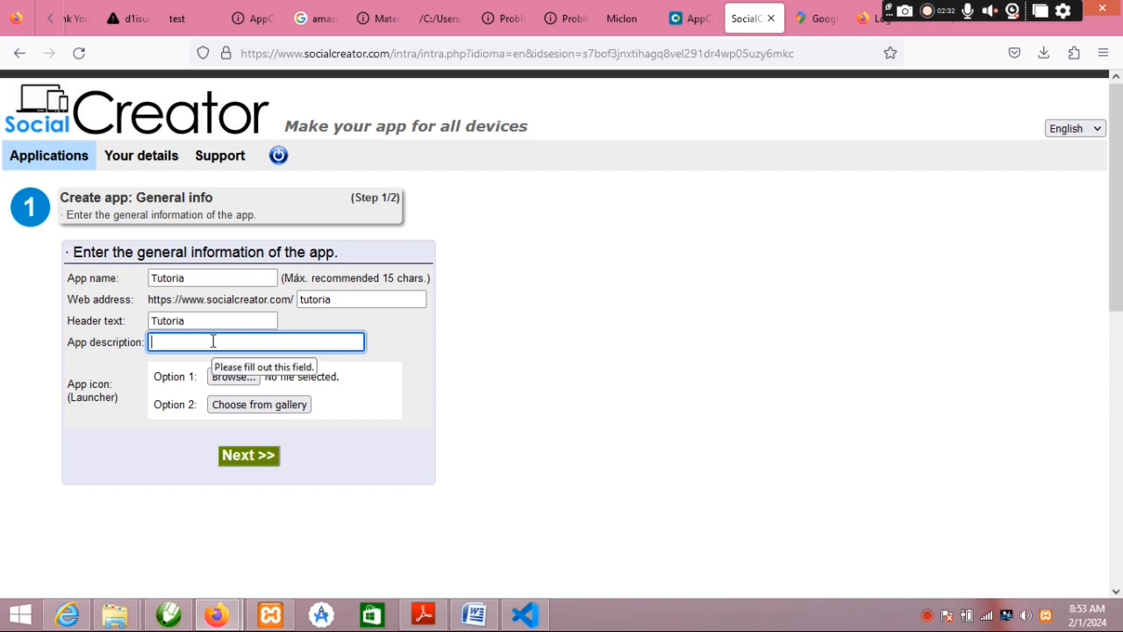
type("tutoria")
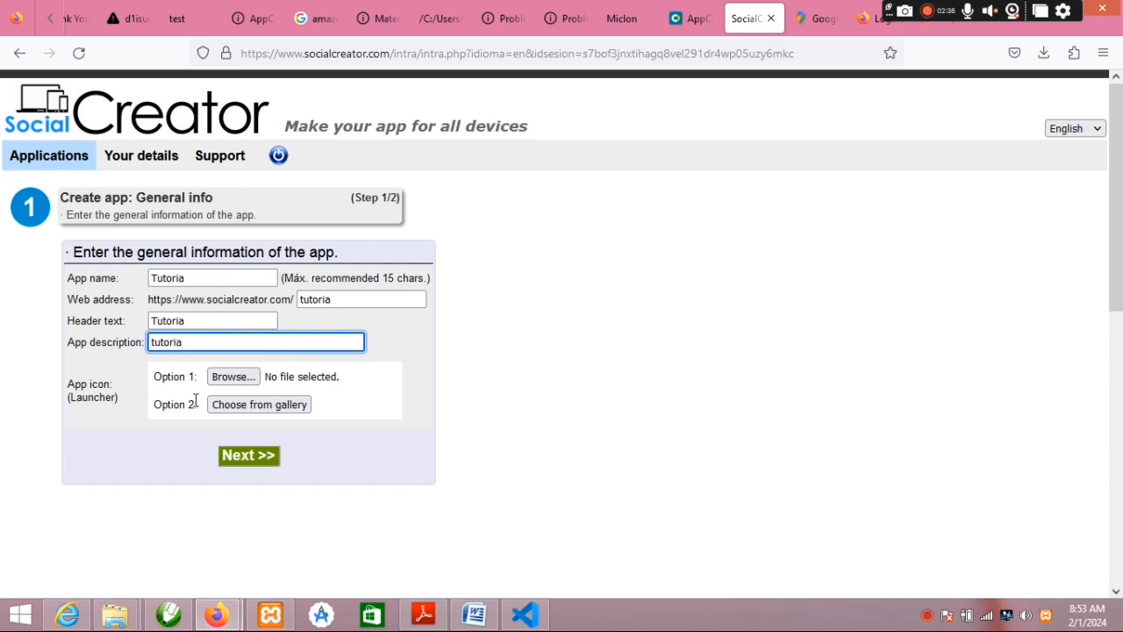
Choose the graduation cap with diploma from the gallery as the app icon and submit the general information
left_click(240, 405)
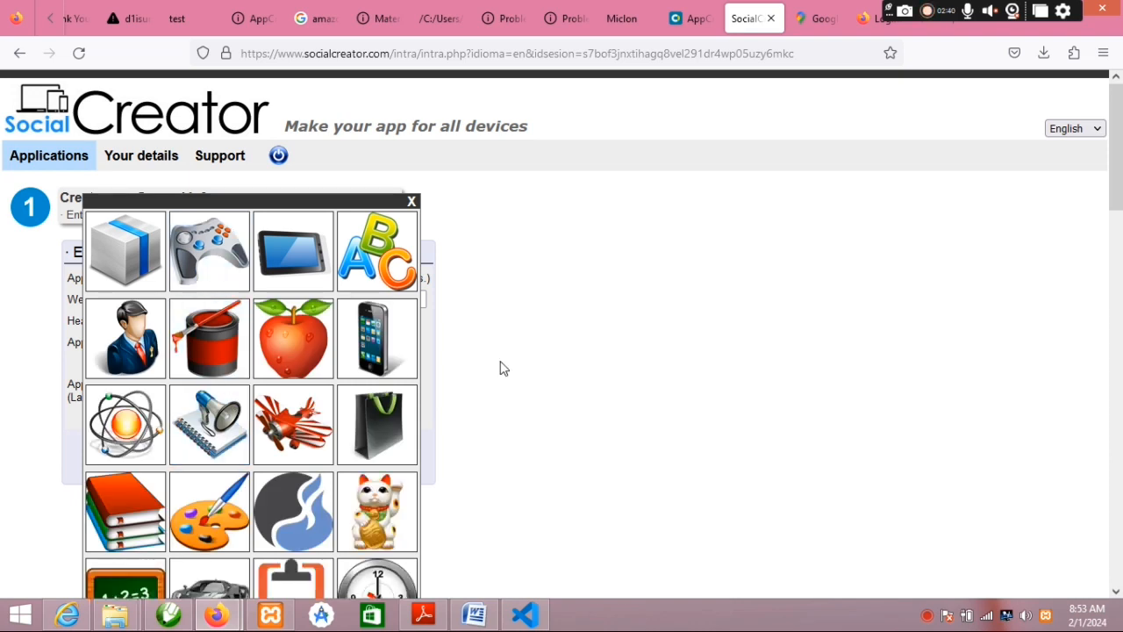
scroll(351, 342, "down", 1)
scroll(344, 345, "down", 4)
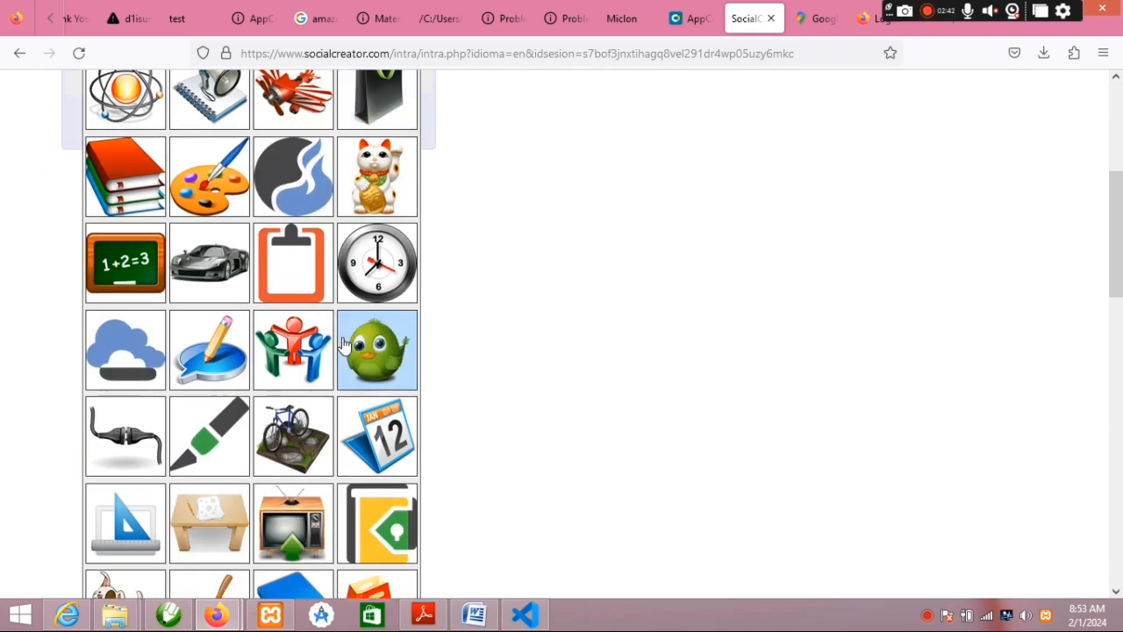
scroll(343, 345, "down", 3)
scroll(344, 344, "down", 10)
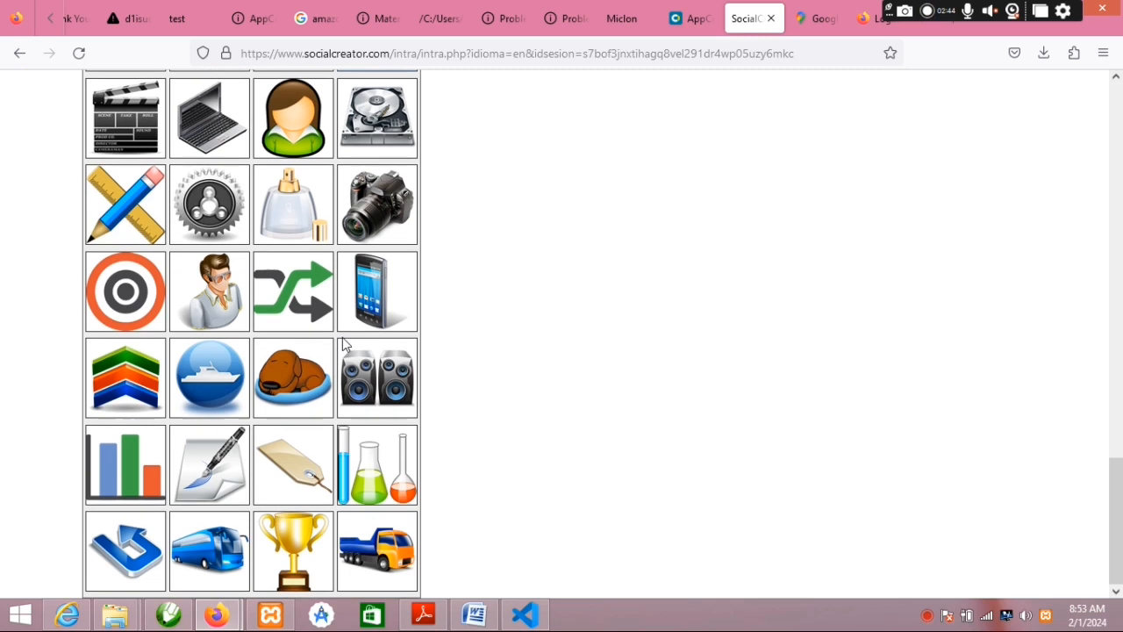
scroll(344, 345, "up", 3)
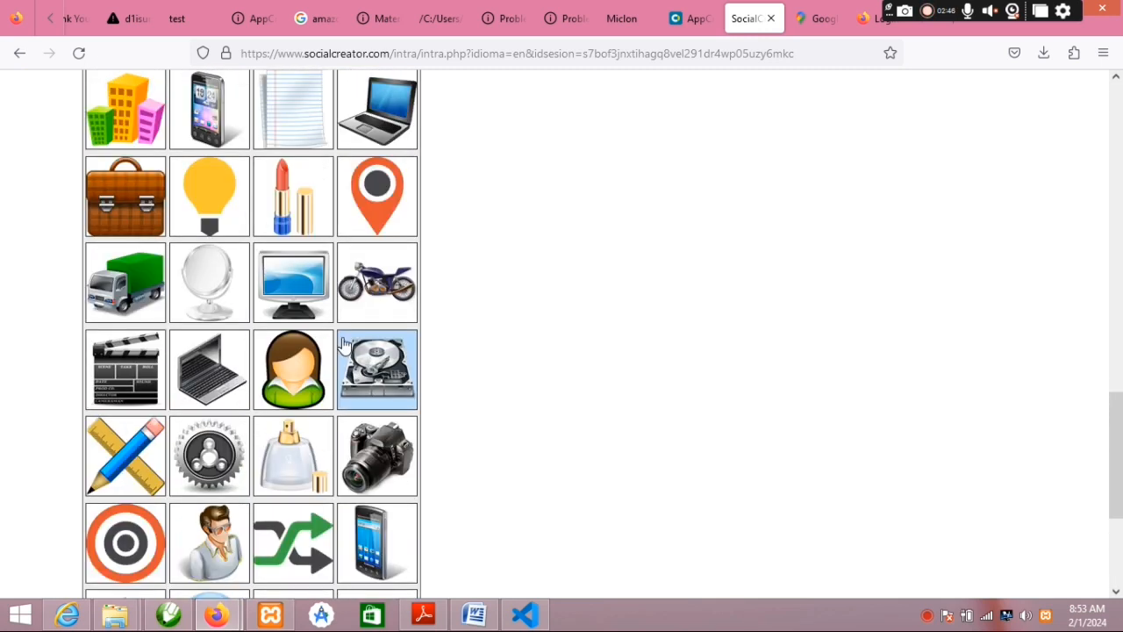
scroll(344, 345, "up", 6)
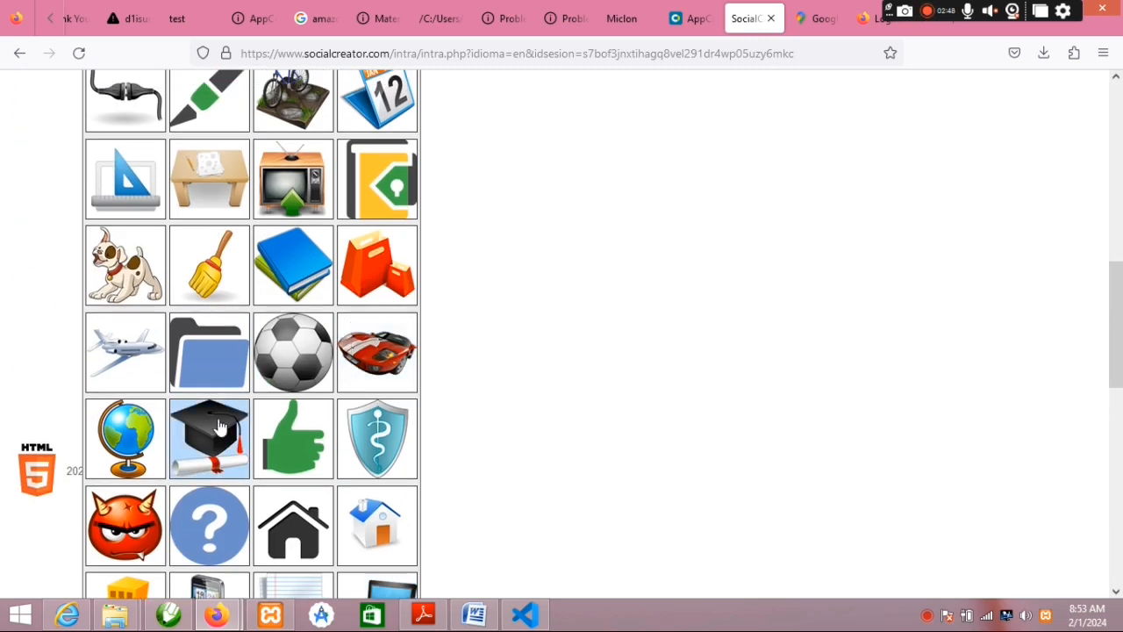
left_click(212, 440)
left_click(251, 553)
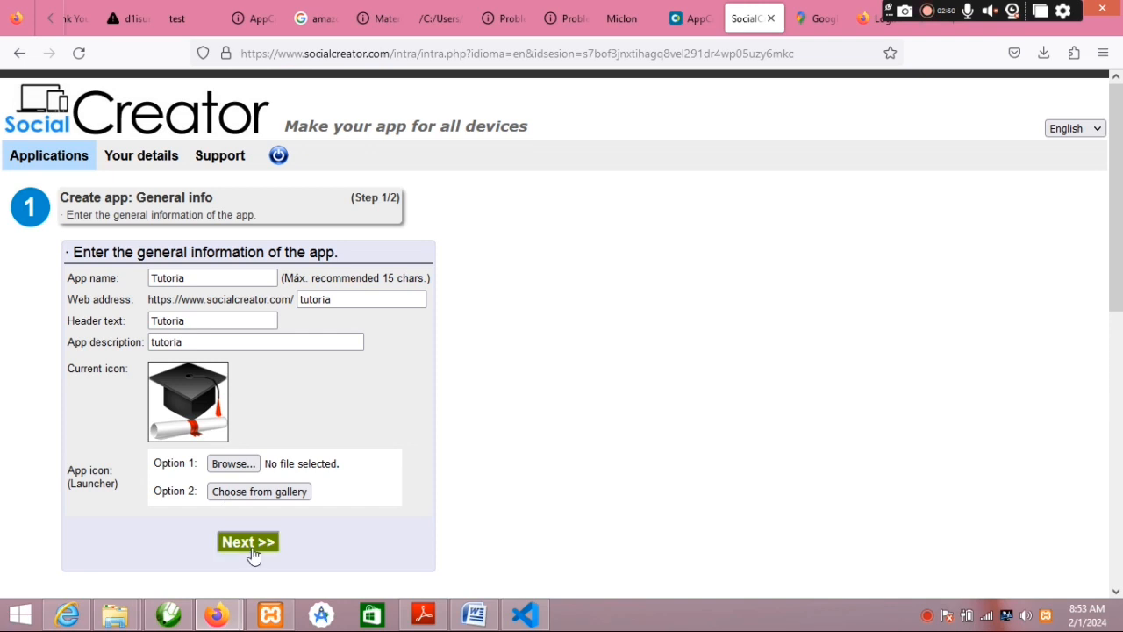
Change the app's web address to tutoriaforyoutube and proceed to the style step
scroll(251, 553, "down", 2)
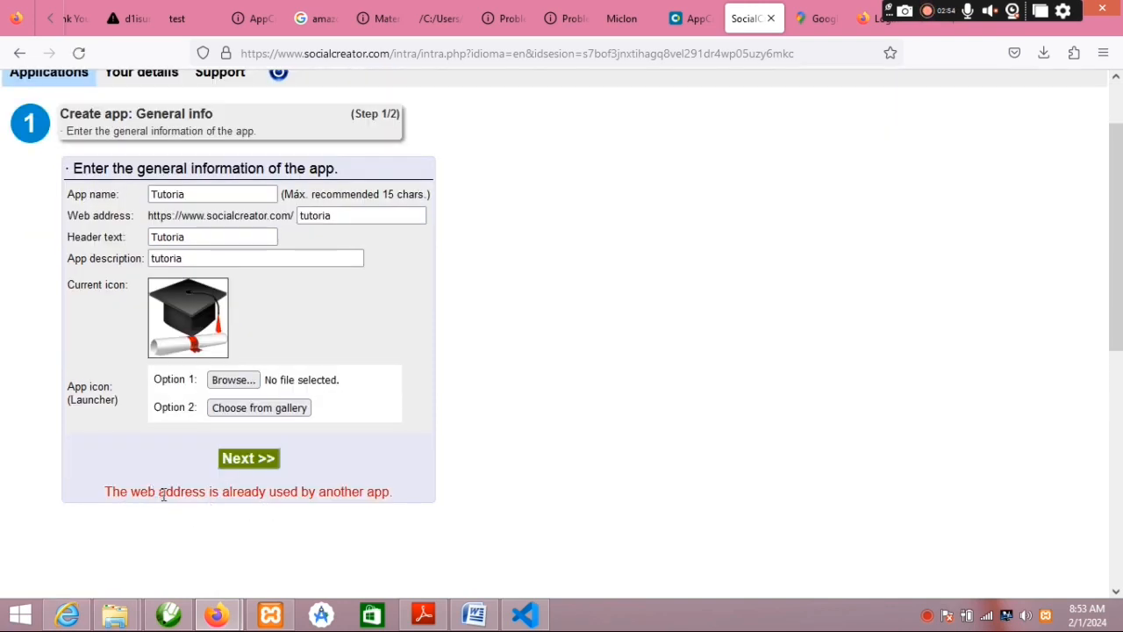
scroll(343, 496, "up", 2)
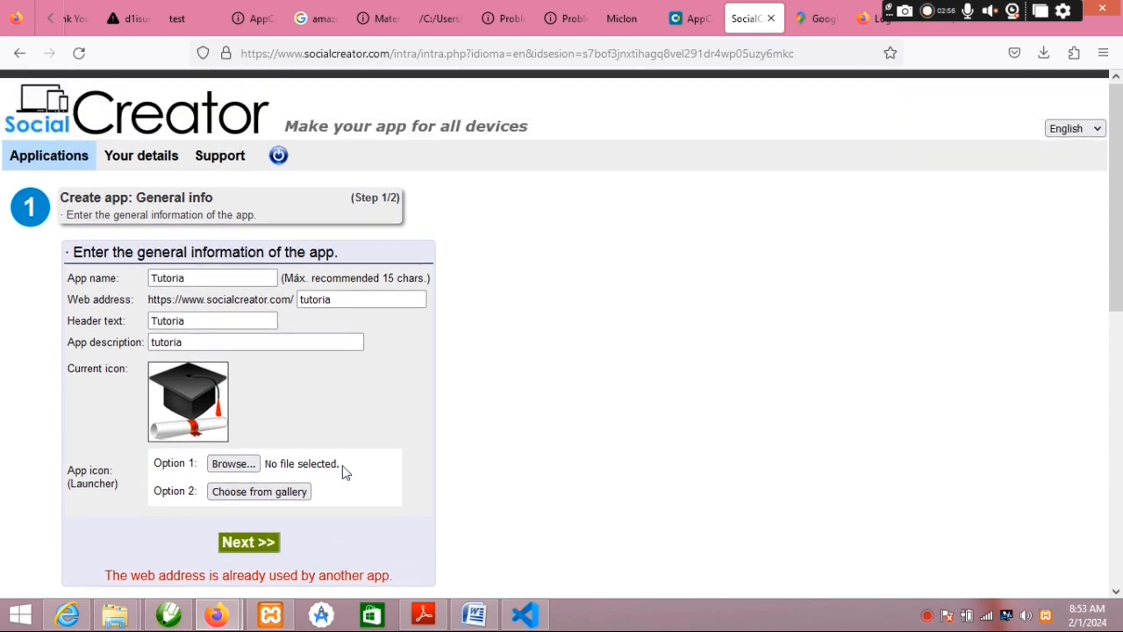
left_click(357, 297)
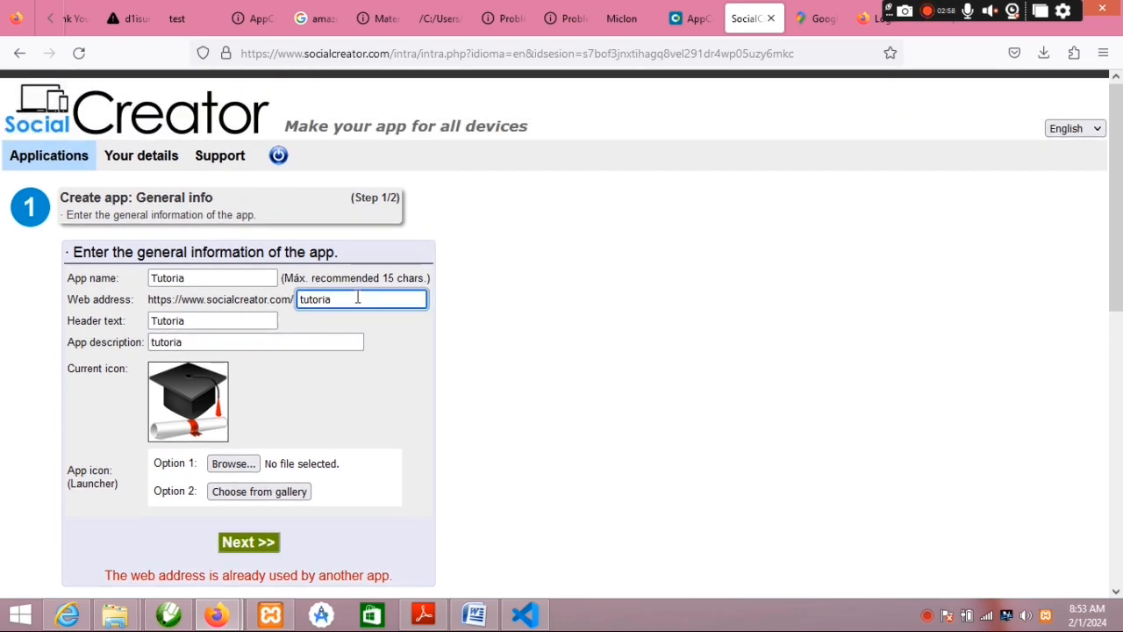
type("foryoutube")
scroll(357, 298, "down", 10)
scroll(327, 325, "up", 6)
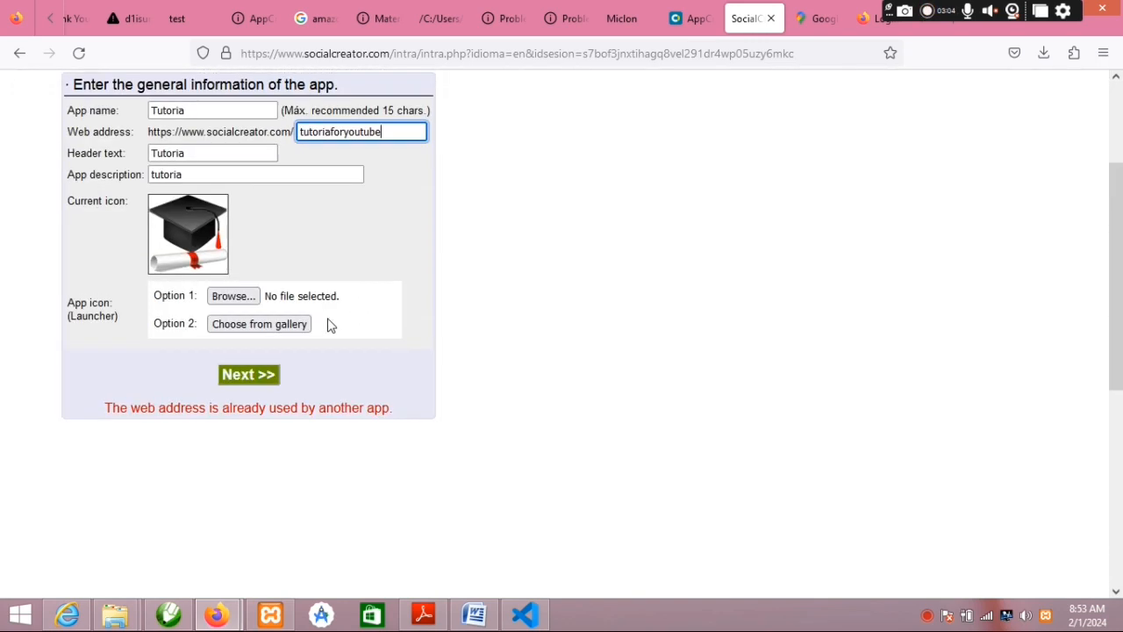
left_click(249, 379)
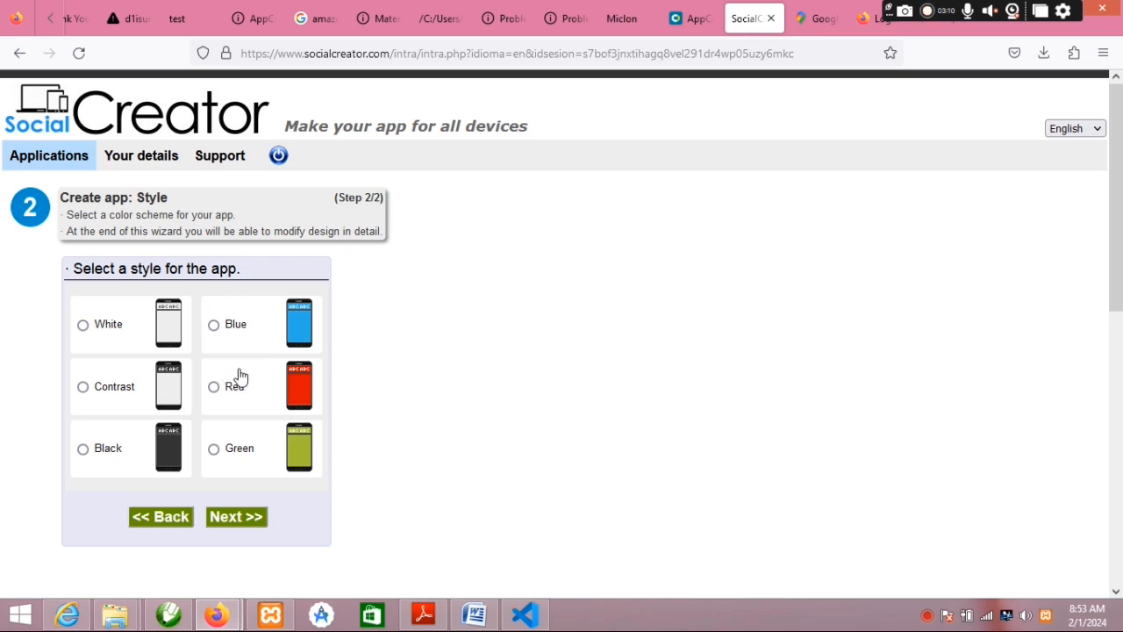
Select the Blue style for the app, finish the creation wizard and go to the app manager
left_click(214, 326)
left_click(232, 523)
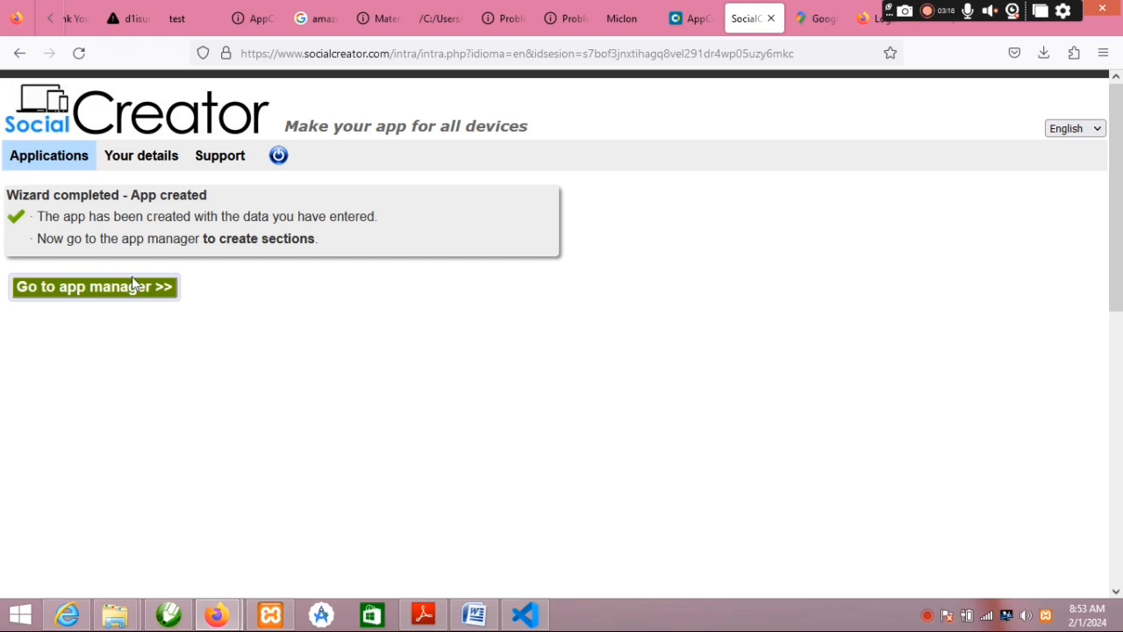
left_click(119, 293)
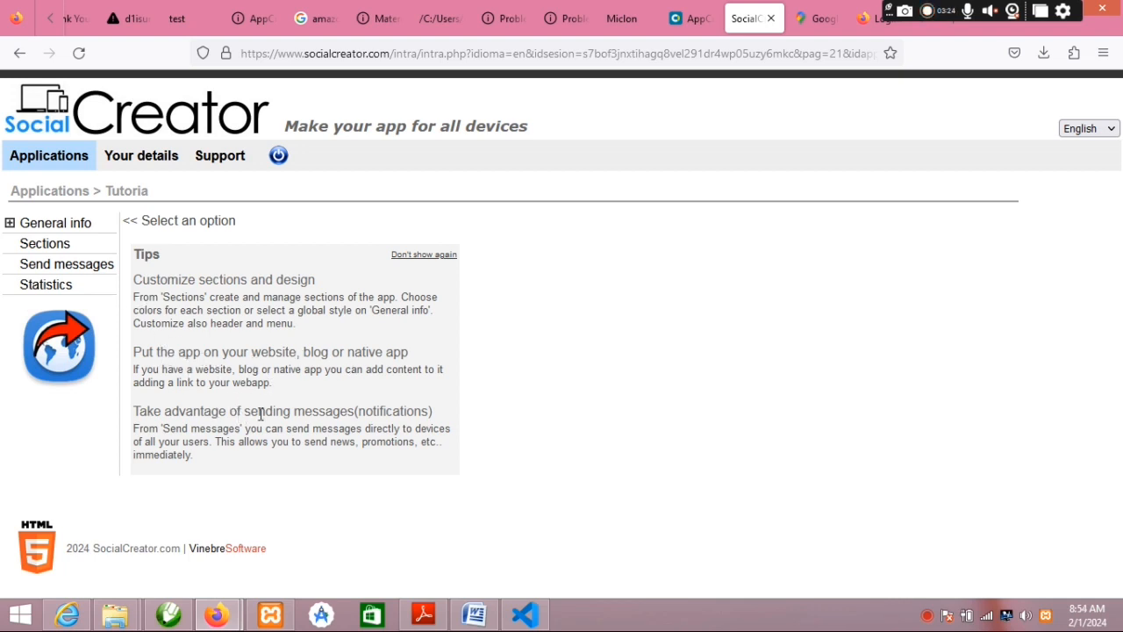
left_click(50, 230)
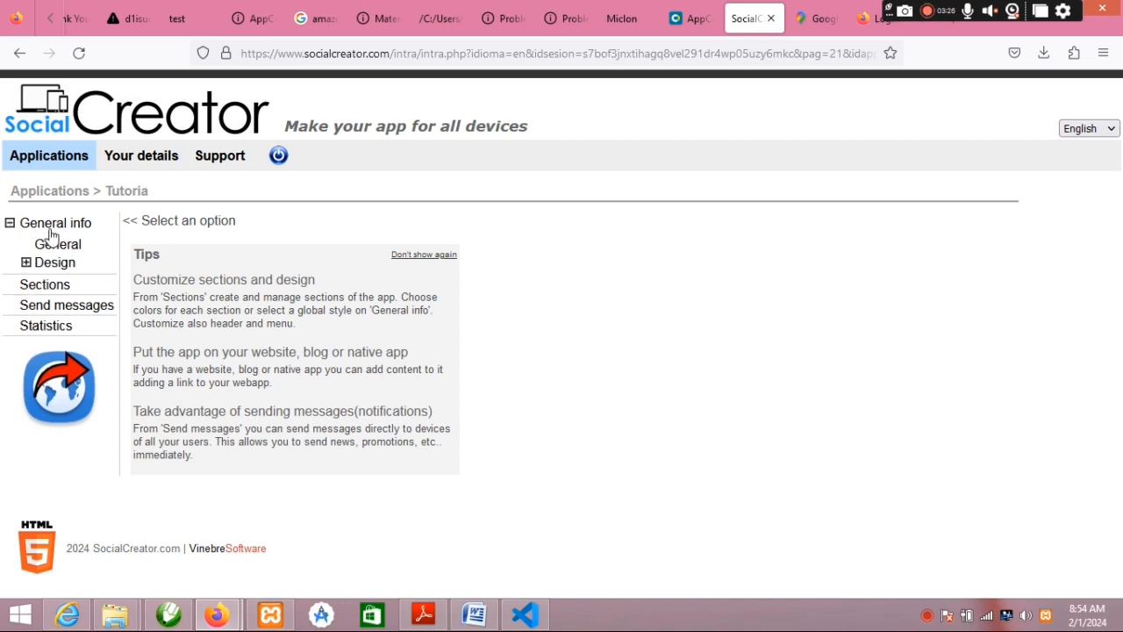
left_click(51, 263)
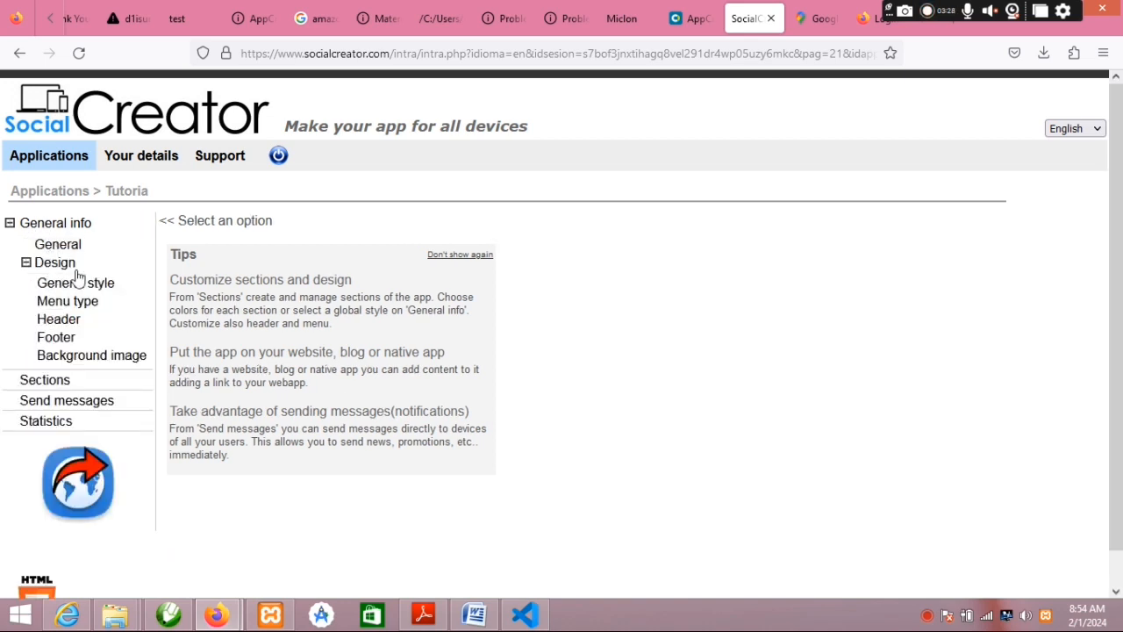
left_click(66, 228)
left_click(66, 230)
left_click(67, 247)
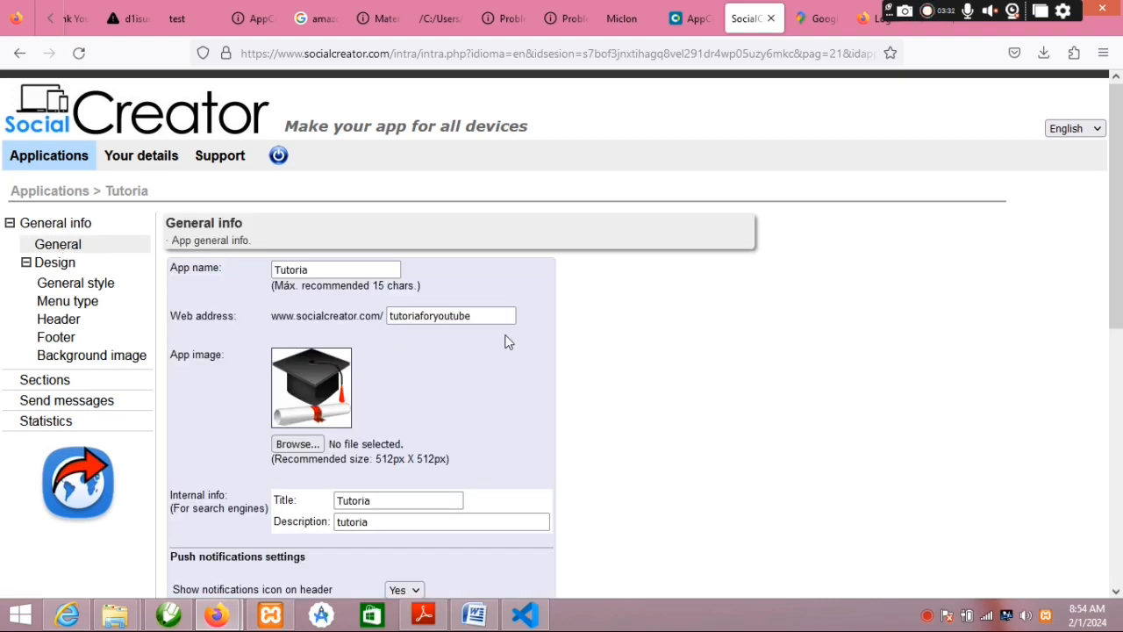
triple_click(306, 310)
key("ctrl+c")
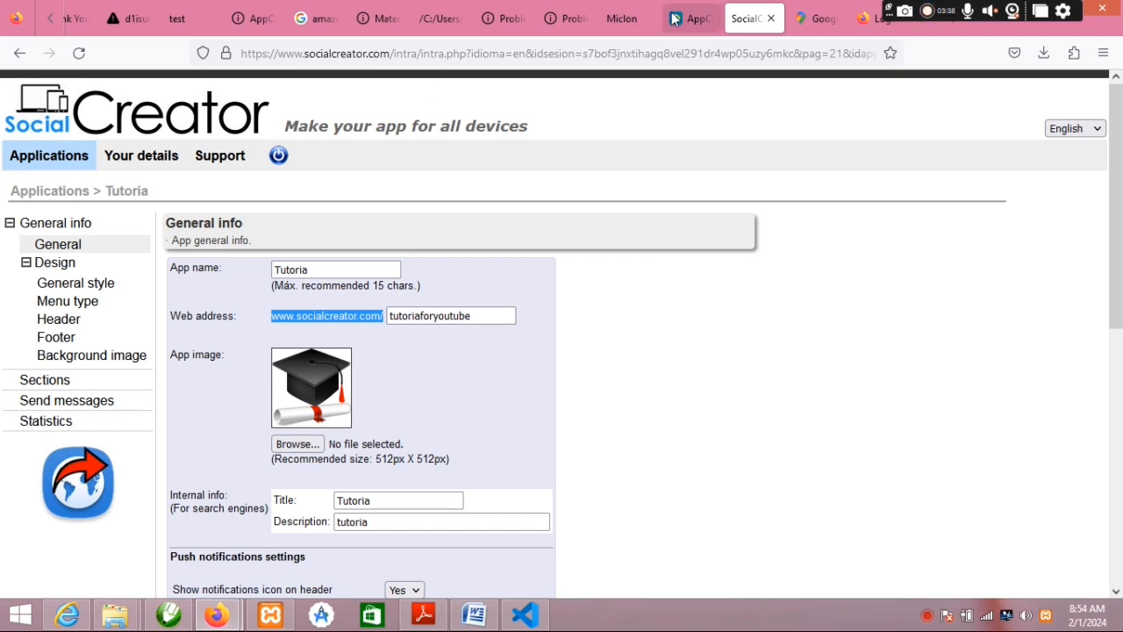
left_click(578, 16)
left_click(465, 50)
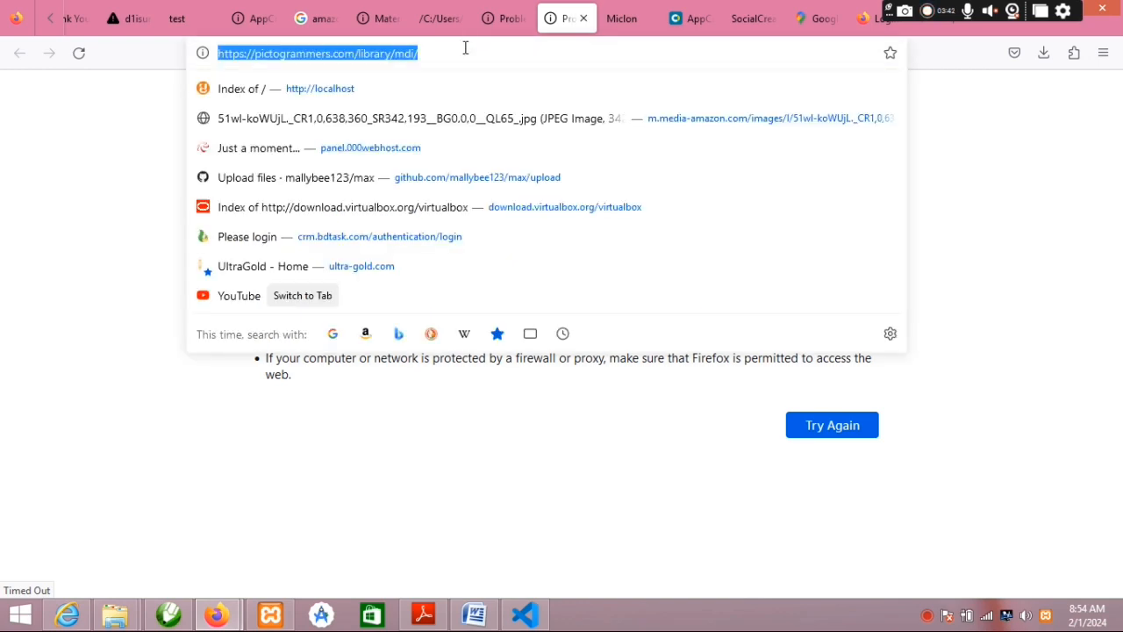
key("ctrl+v")
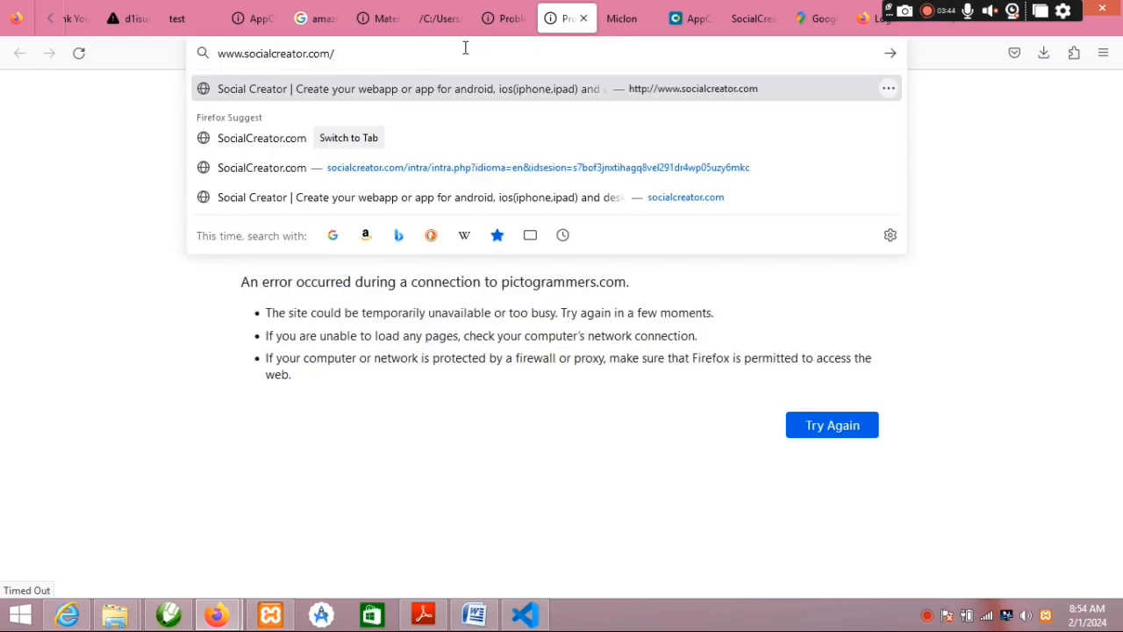
type("tuto")
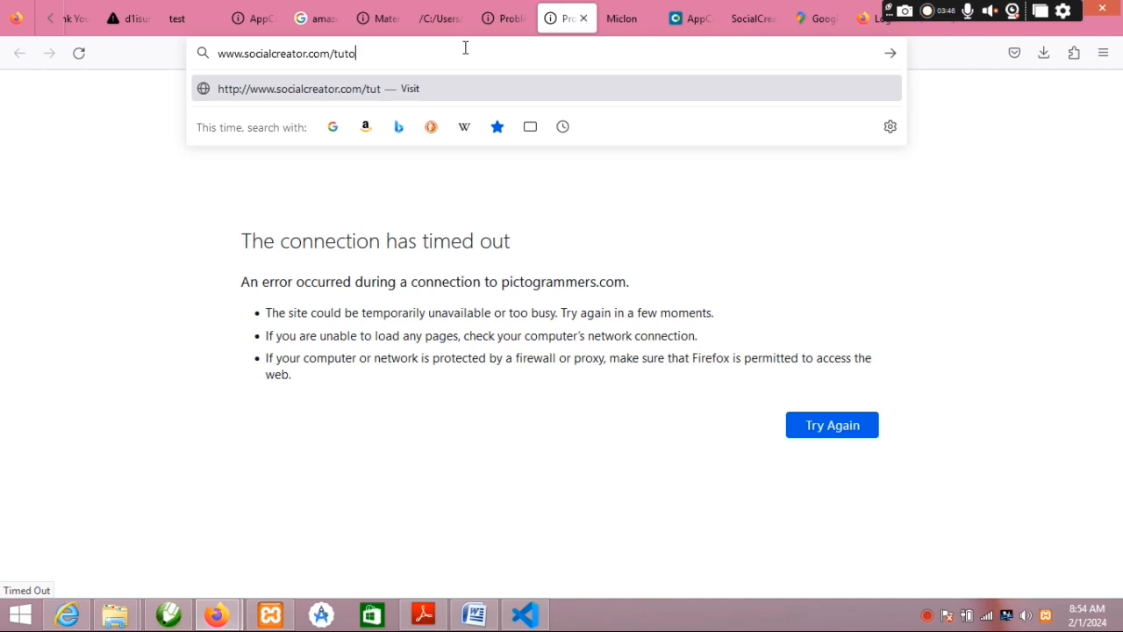
type("riafo")
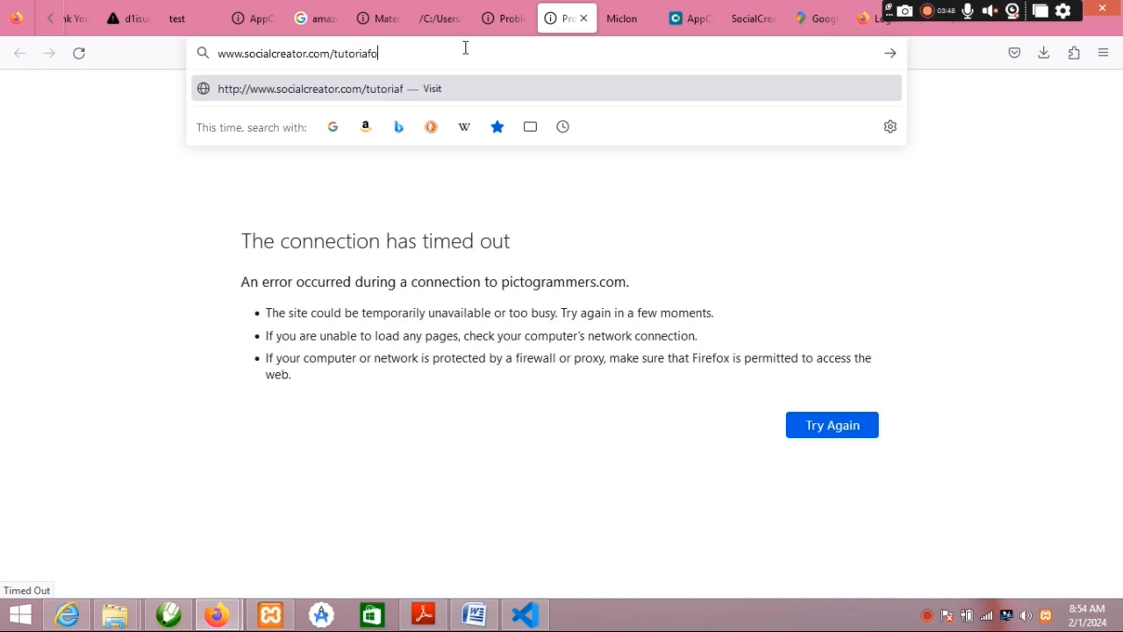
type("ryoutube")
key("Return")
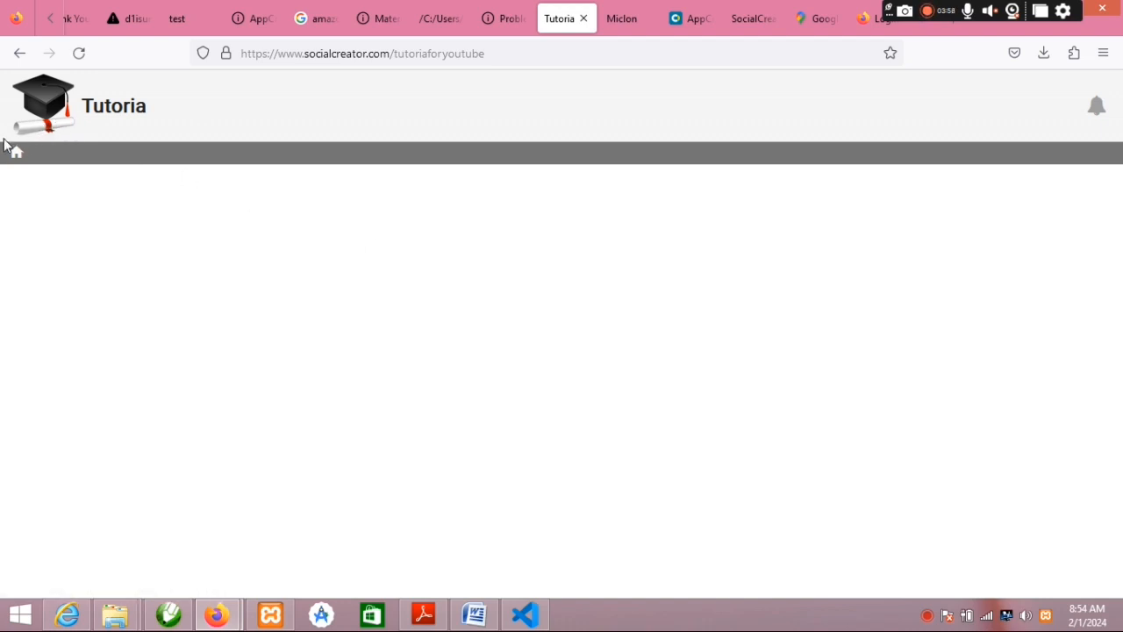
Try the web app's home link and look into its notifications pop-up, then close the pop-up
left_click(16, 152)
left_click(1098, 108)
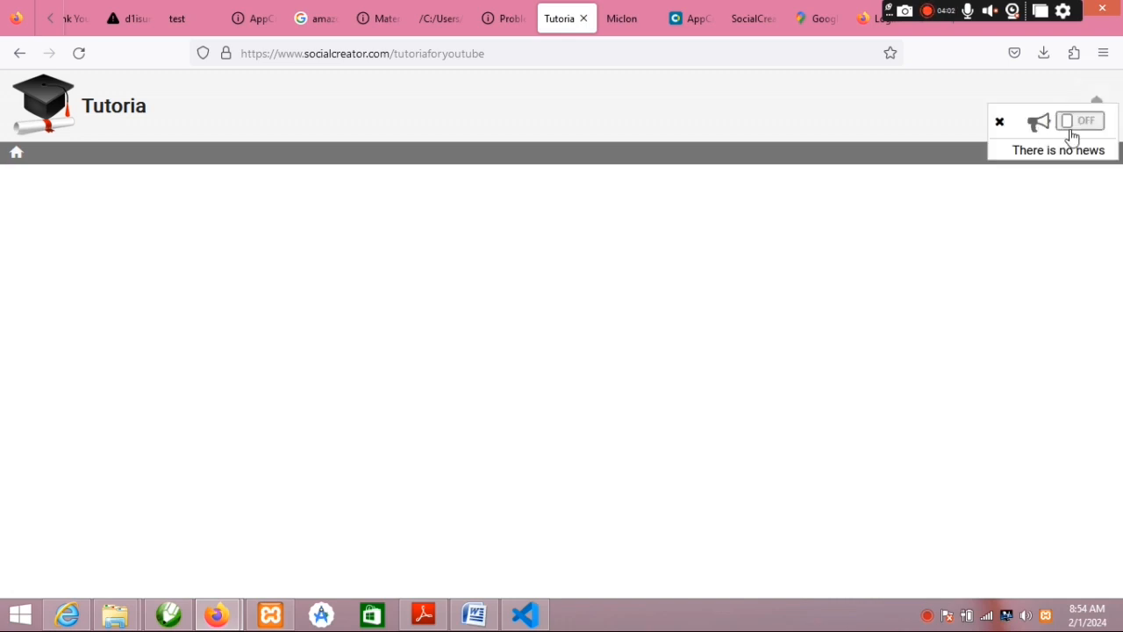
left_click(753, 240)
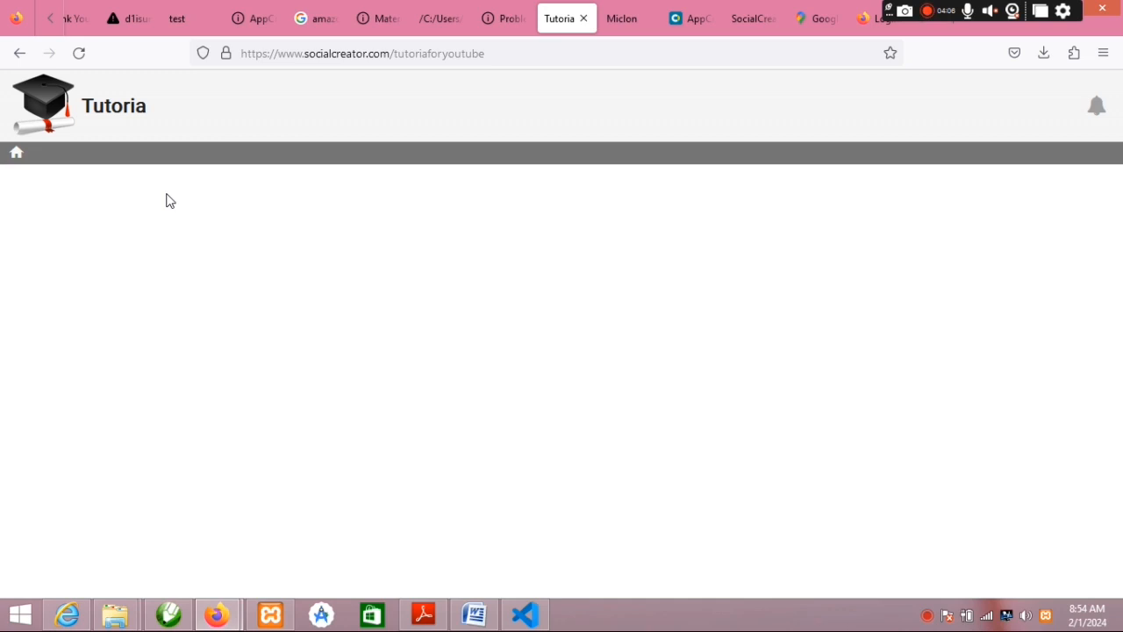
Examine Tutoria's general and push notification settings in SocialCreator and compare them with the notification switch in the live web app
left_click(764, 16)
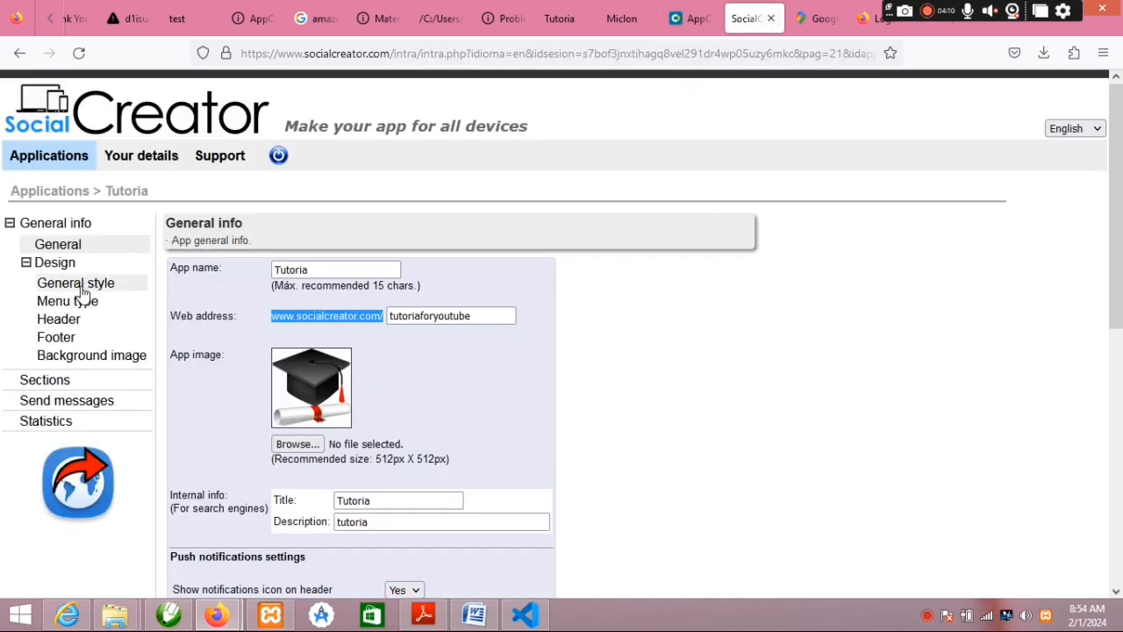
scroll(392, 290, "down", 3)
left_click(650, 239)
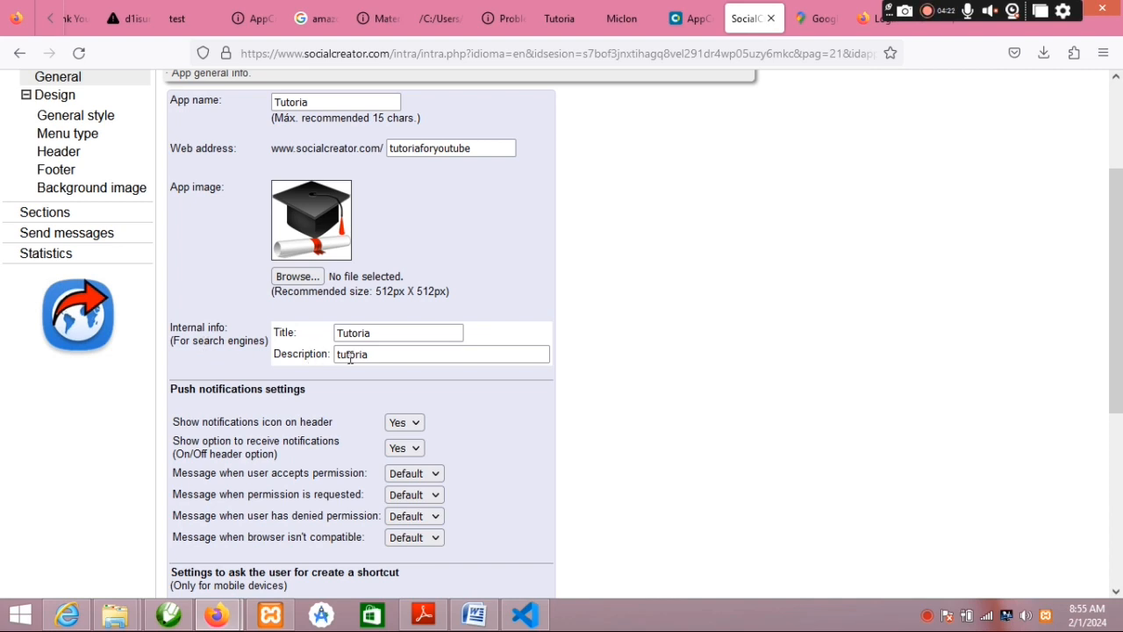
scroll(270, 409, "down", 4)
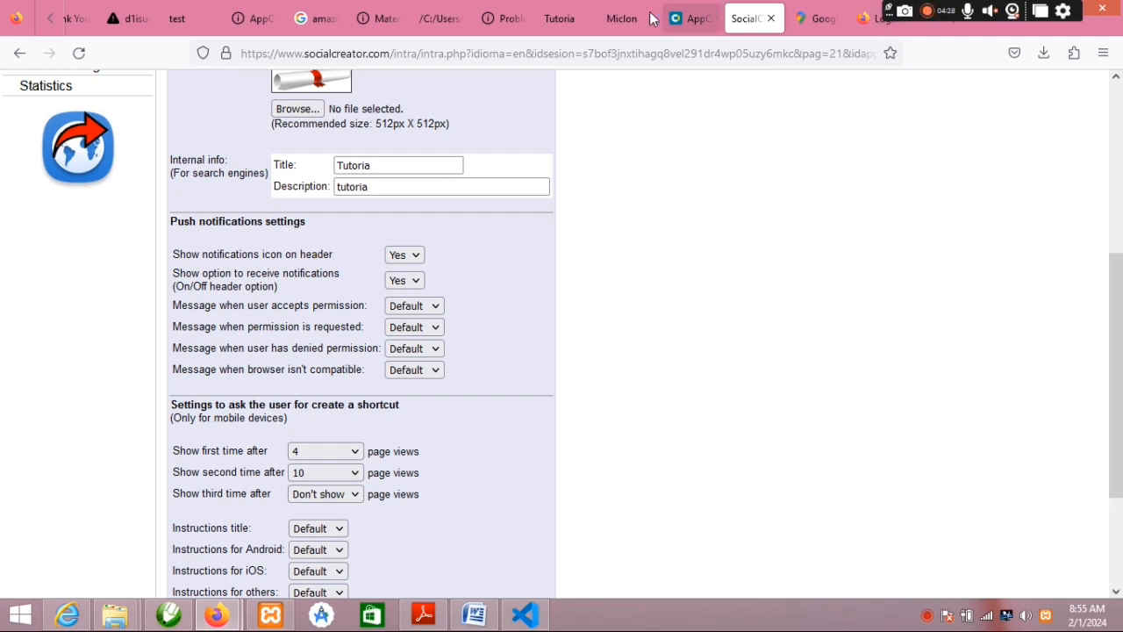
left_click(562, 18)
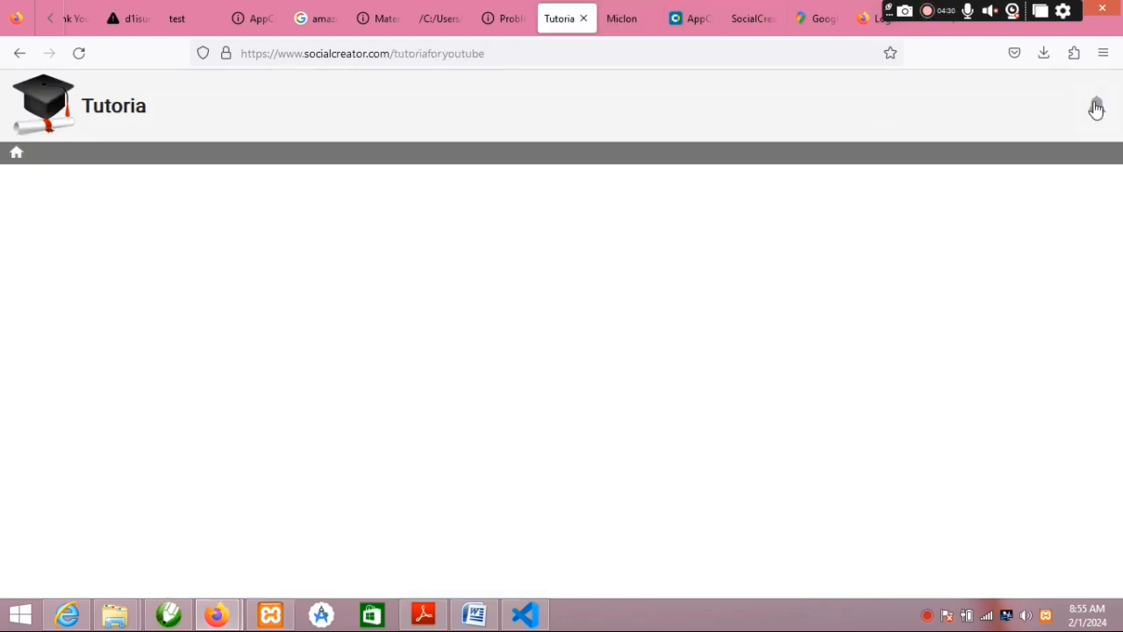
left_click(745, 14)
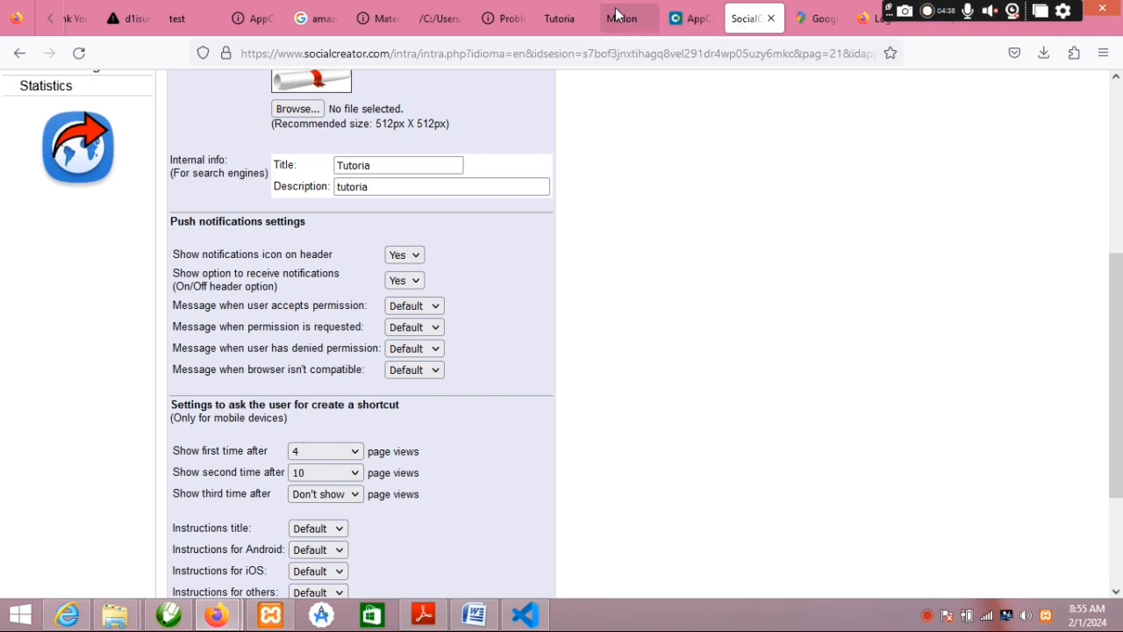
left_click(559, 18)
left_click(1095, 106)
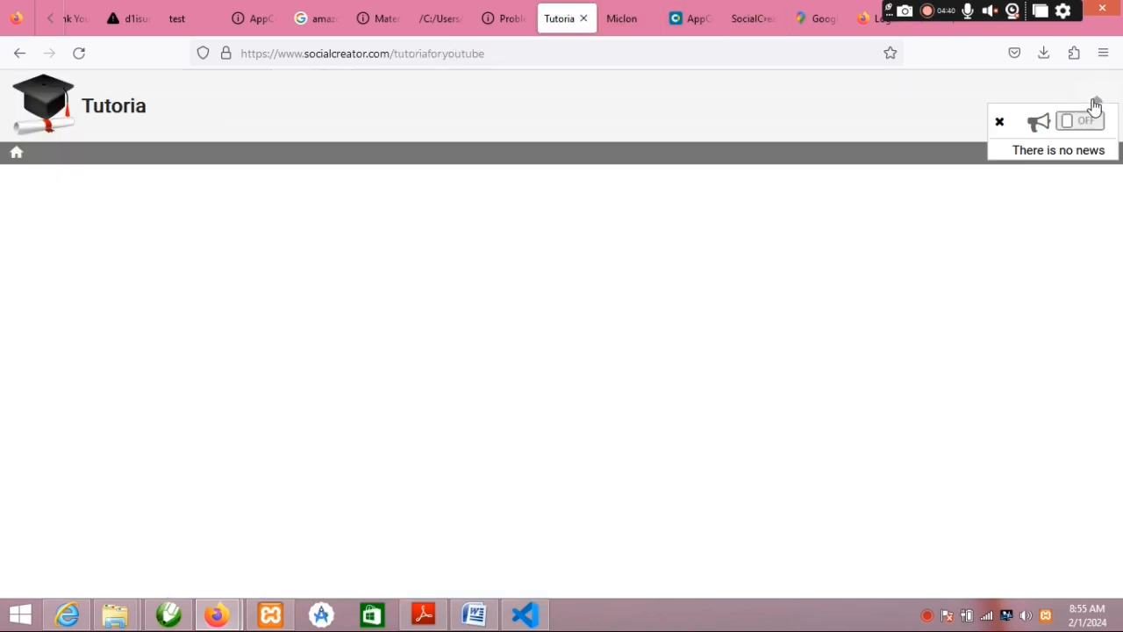
left_click(1070, 123)
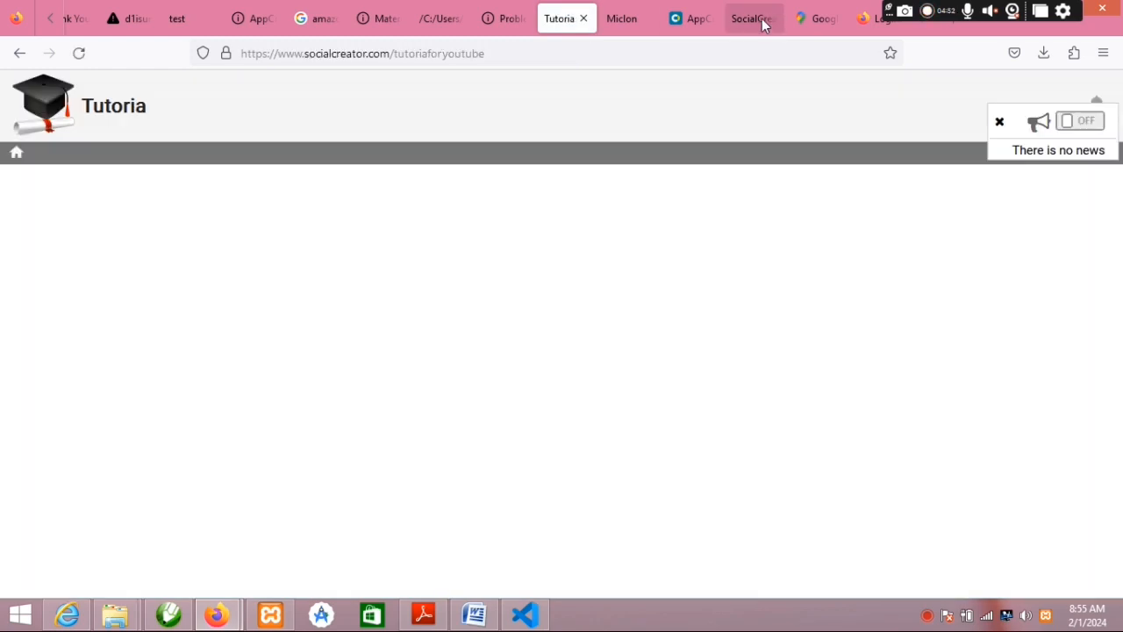
Start a new section of type Web for the Tutoria app in SocialCreator
left_click(760, 18)
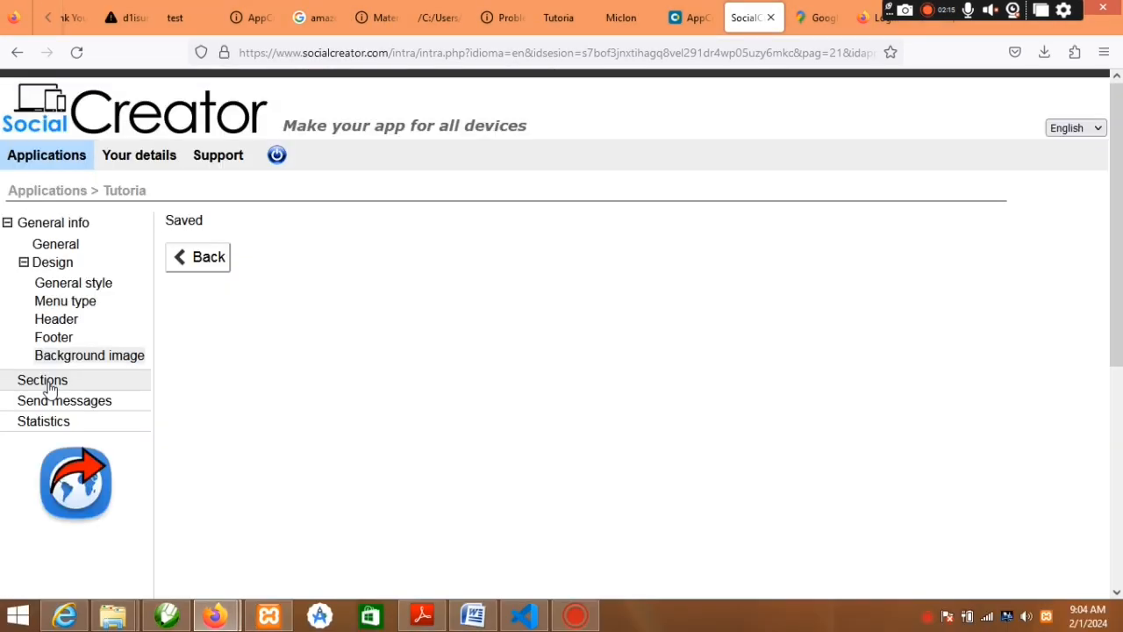
left_click(44, 386)
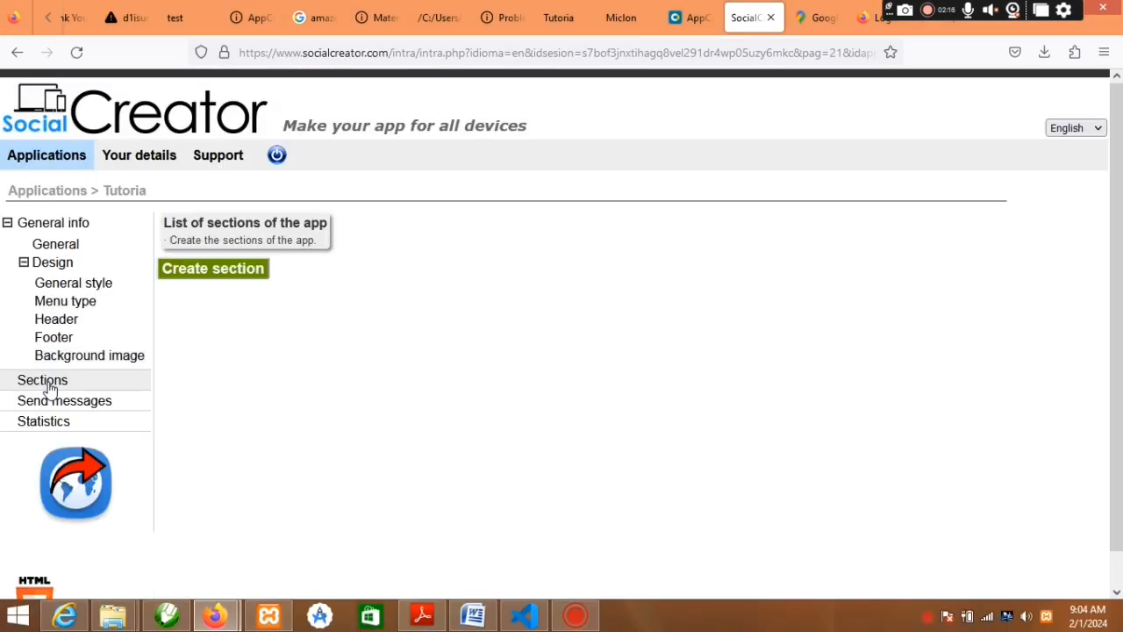
left_click(254, 269)
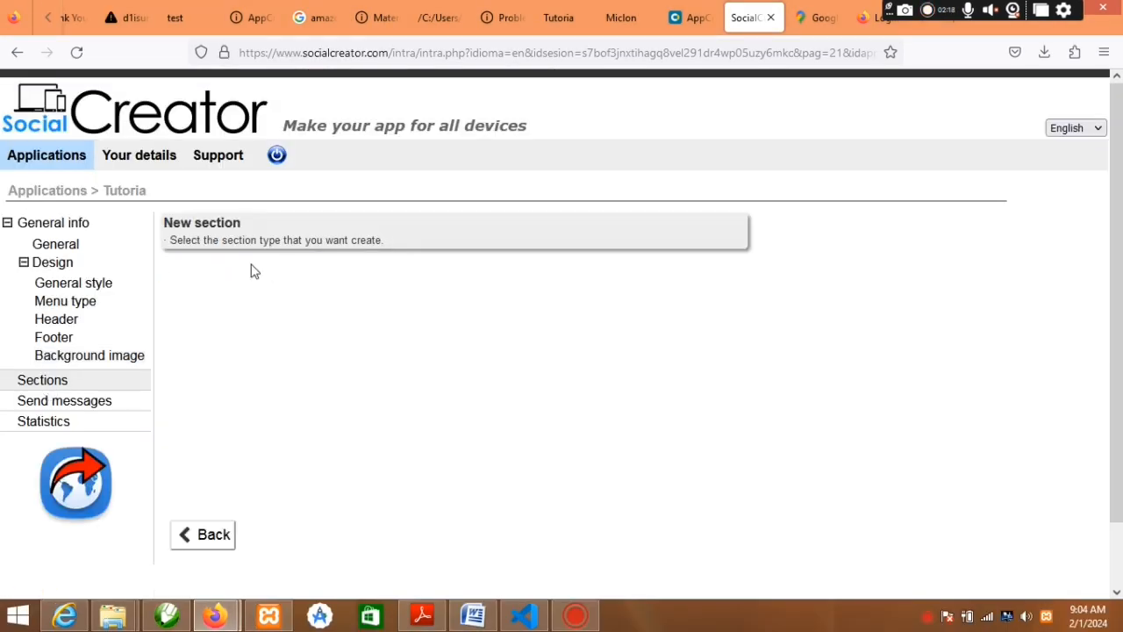
scroll(463, 302, "down", 2)
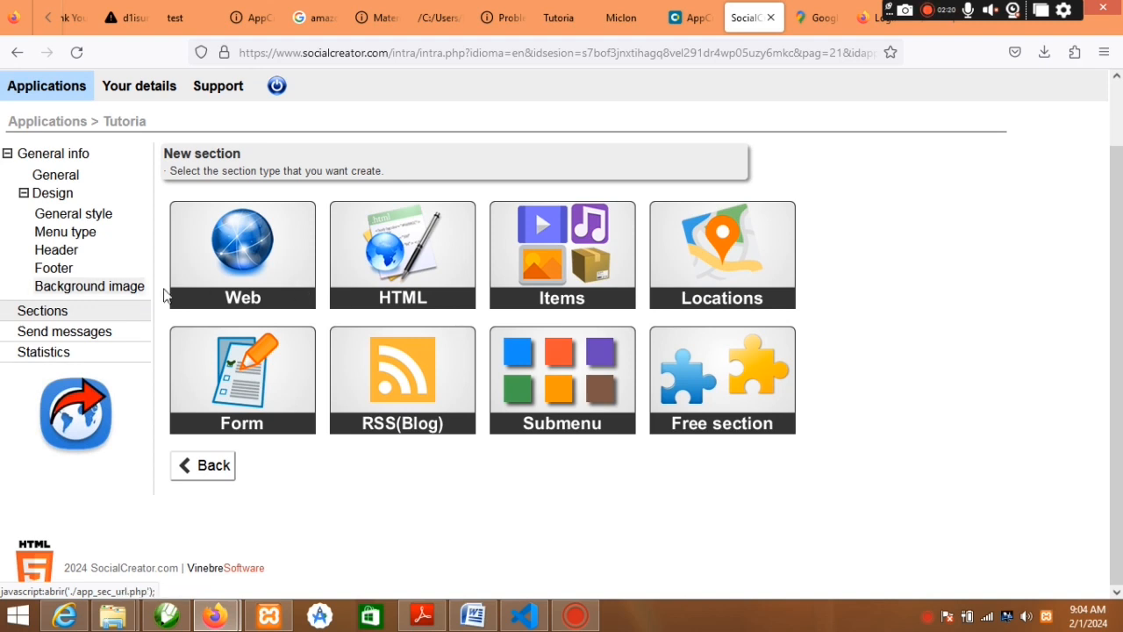
left_click(246, 312)
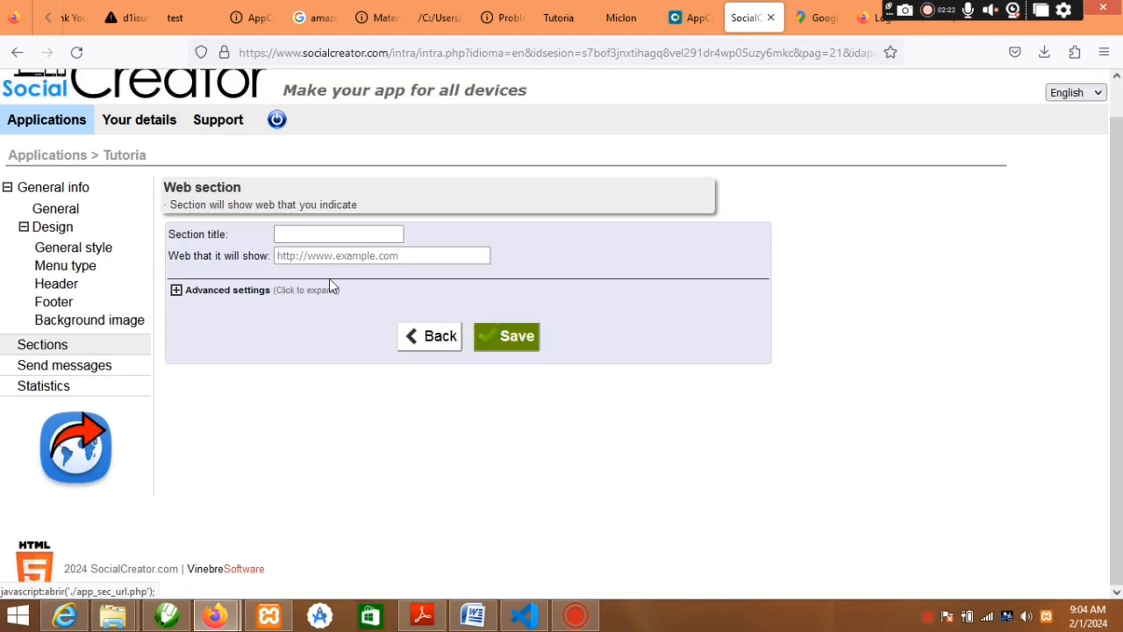
Expand the Web section's advanced settings and choose the atom image from the gallery as its menu icon
left_click(371, 255)
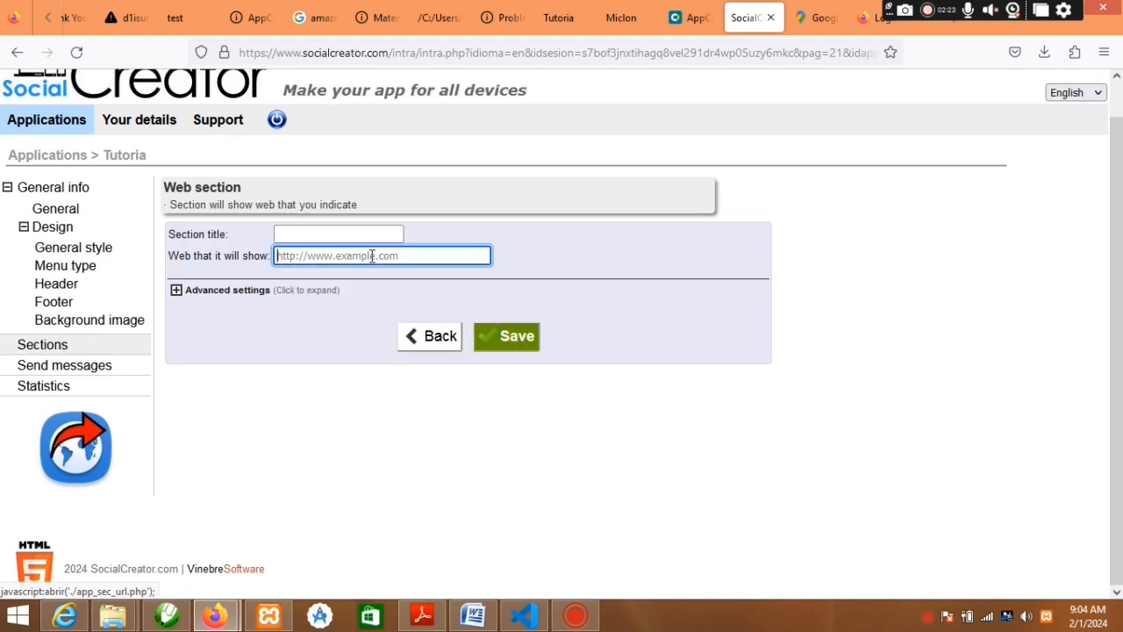
left_click(314, 235)
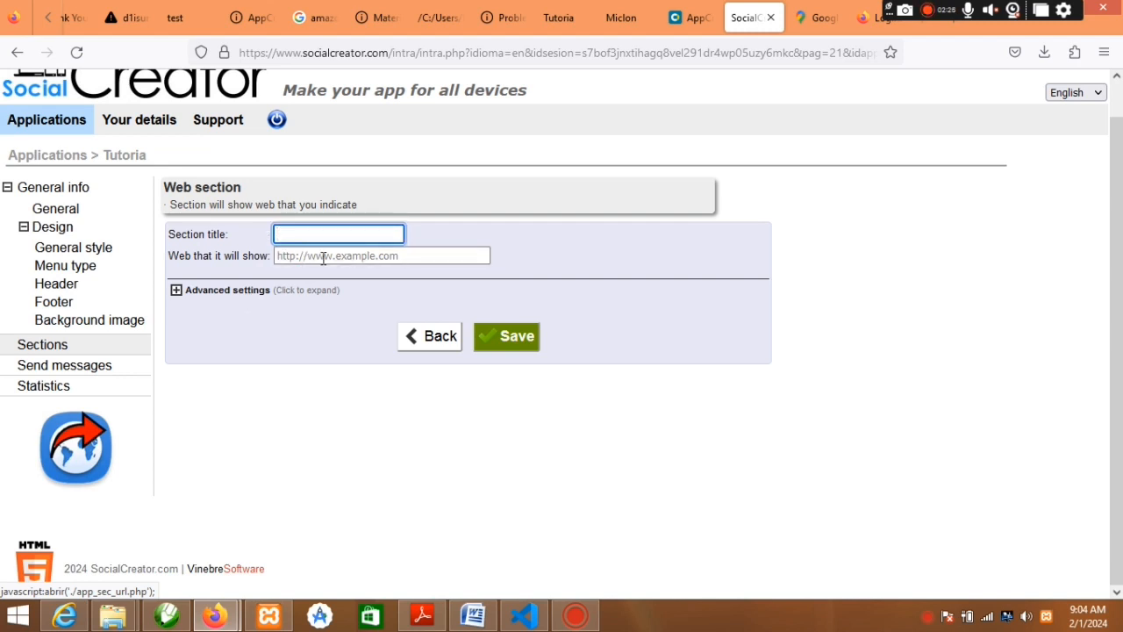
left_click(326, 256)
left_click(176, 291)
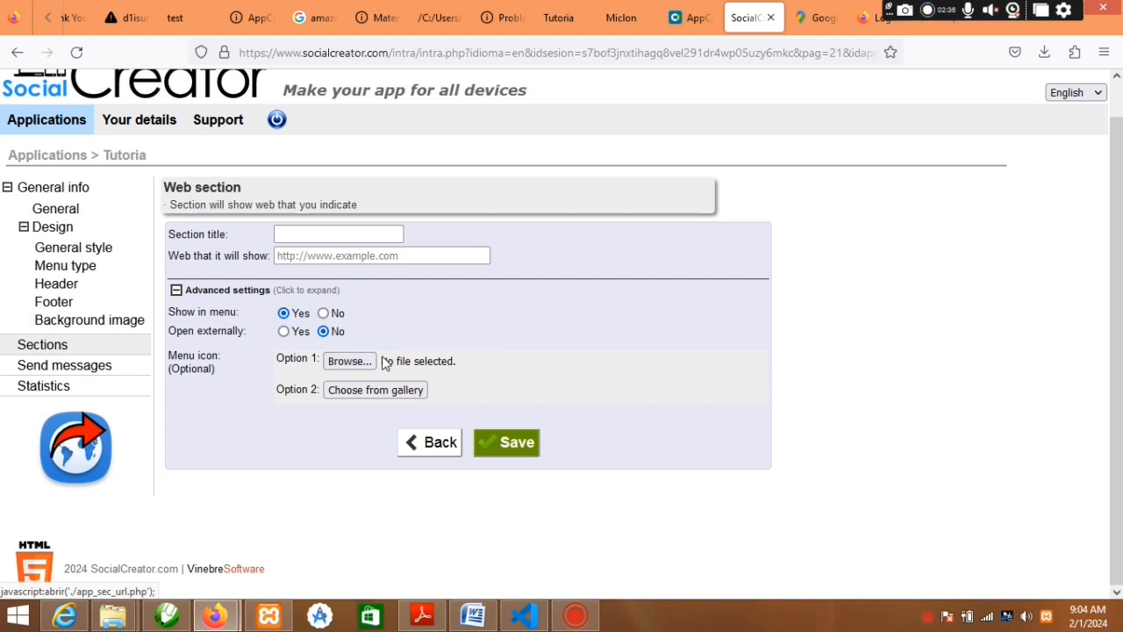
left_click(375, 391)
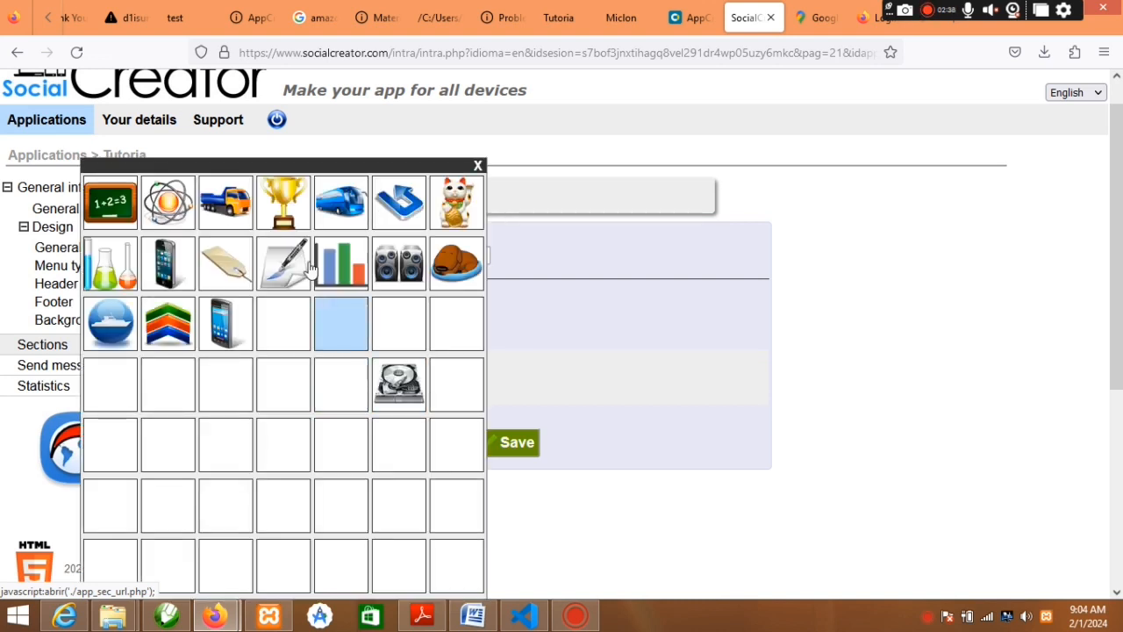
left_click(149, 212)
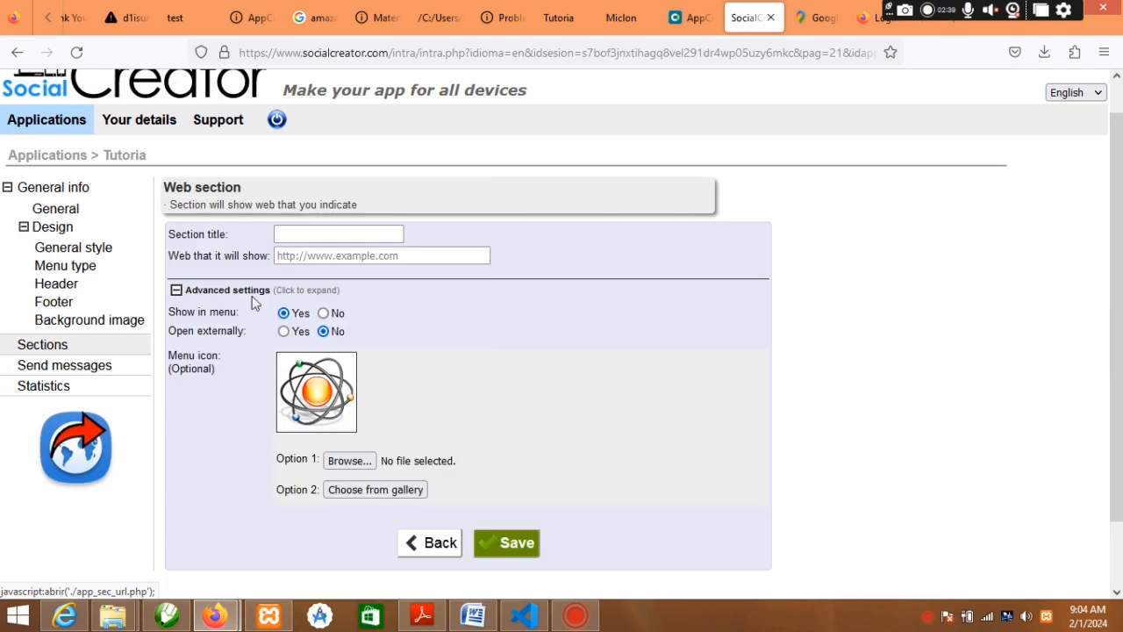
left_click(333, 256)
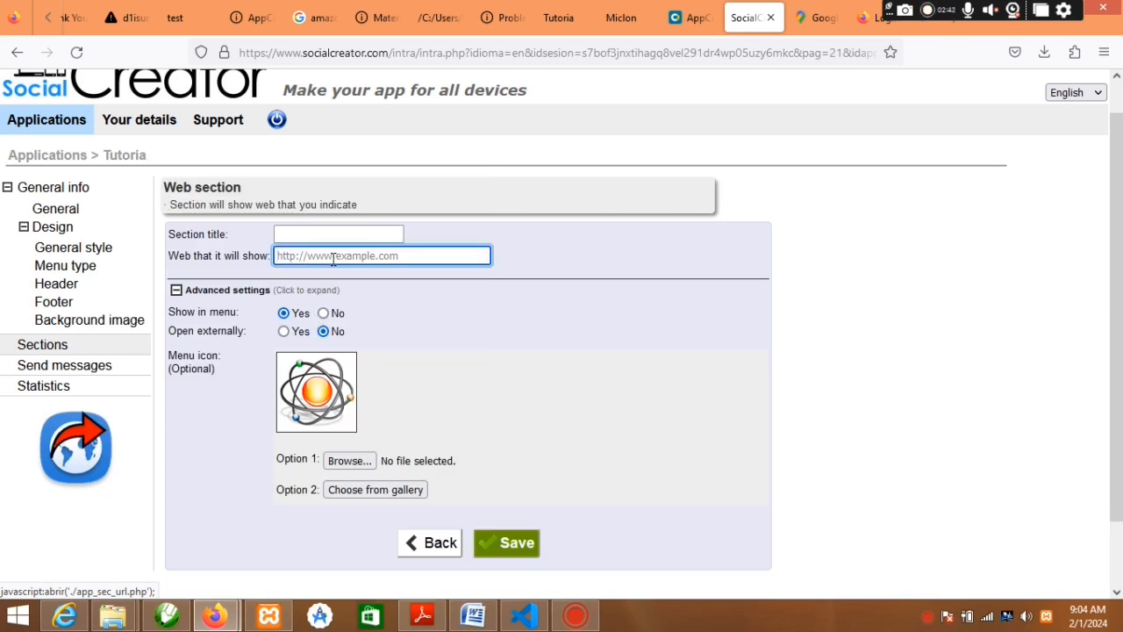
left_click(311, 17)
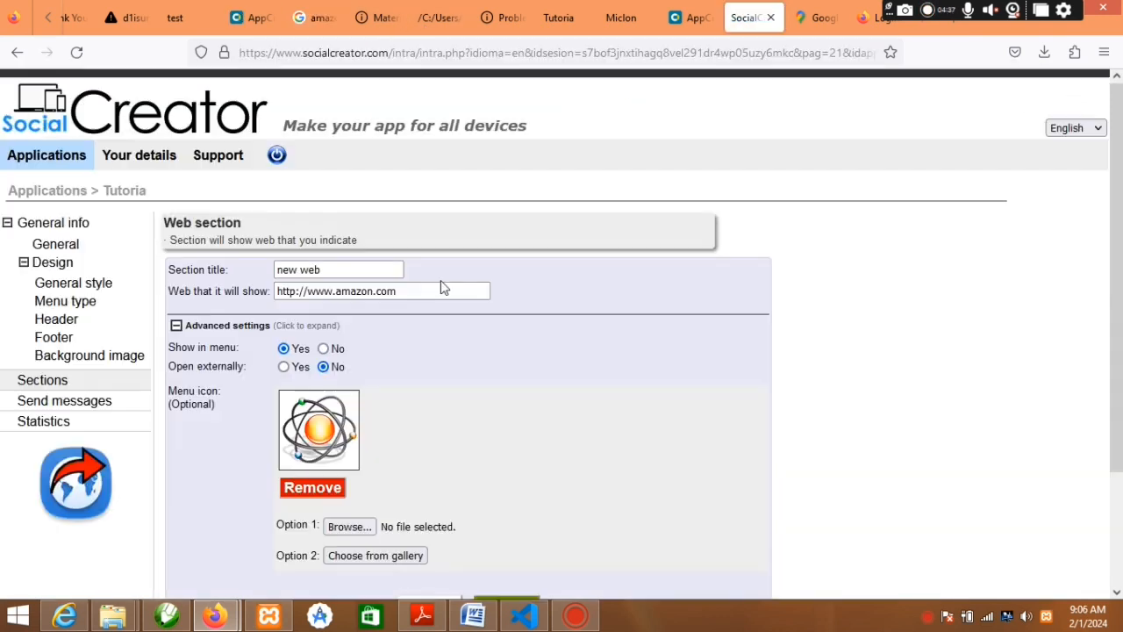
left_click(443, 289)
key("ctrl+a")
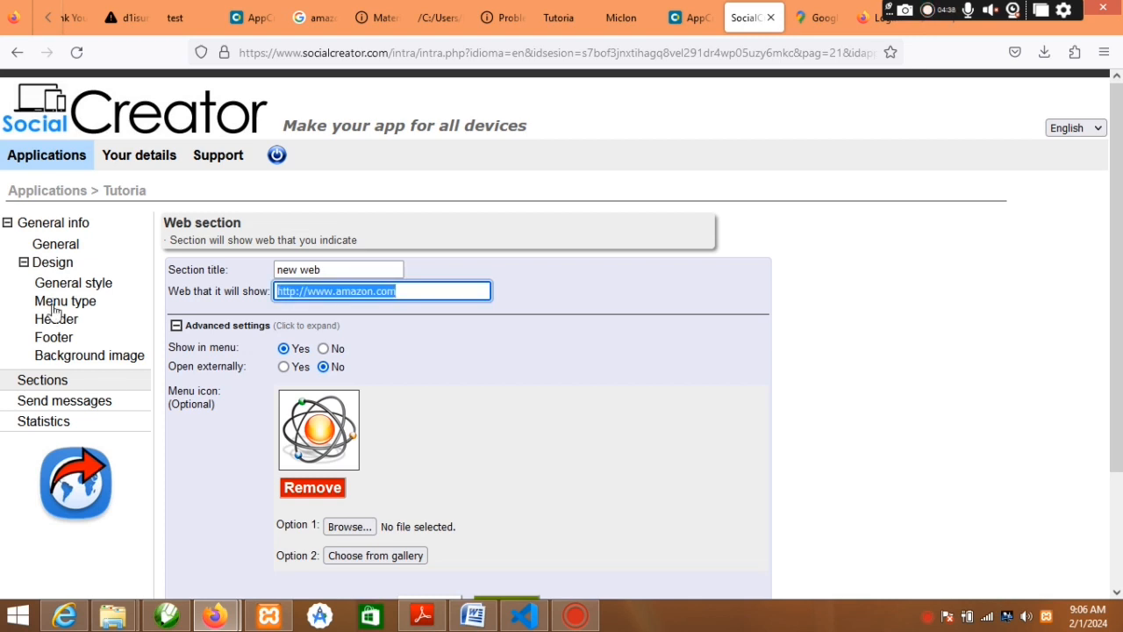
type("https://www.appcreator24.com")
scroll(584, 406, "down", 2)
left_click(519, 469)
Reload the live Tutoria web app, open its "new web" section and look through the embedded page
left_click(558, 18)
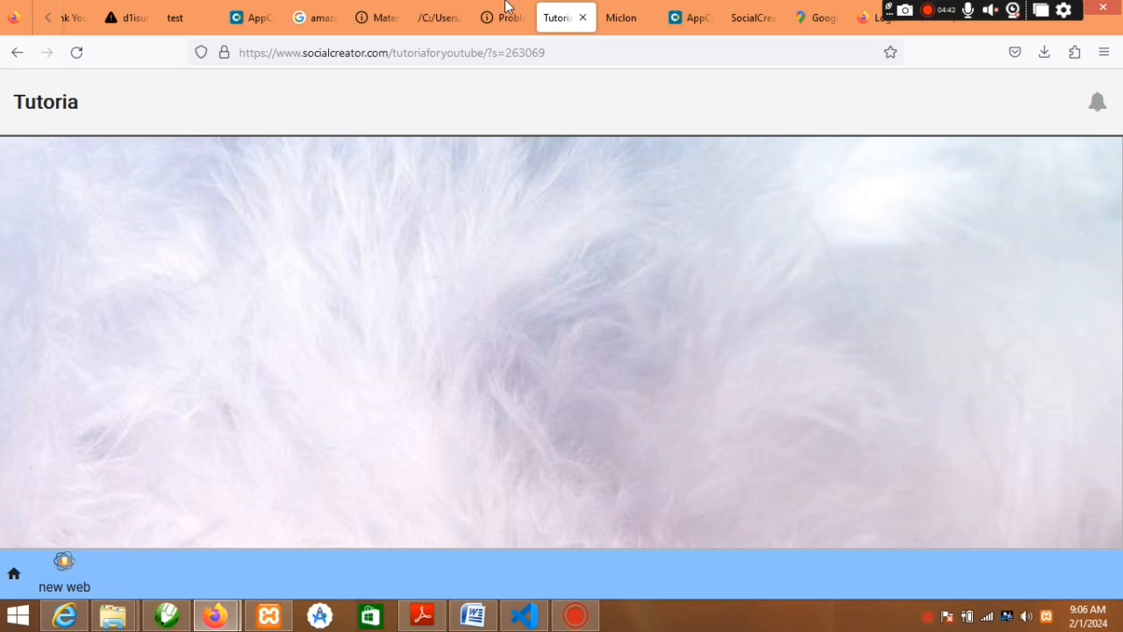
left_click(77, 51)
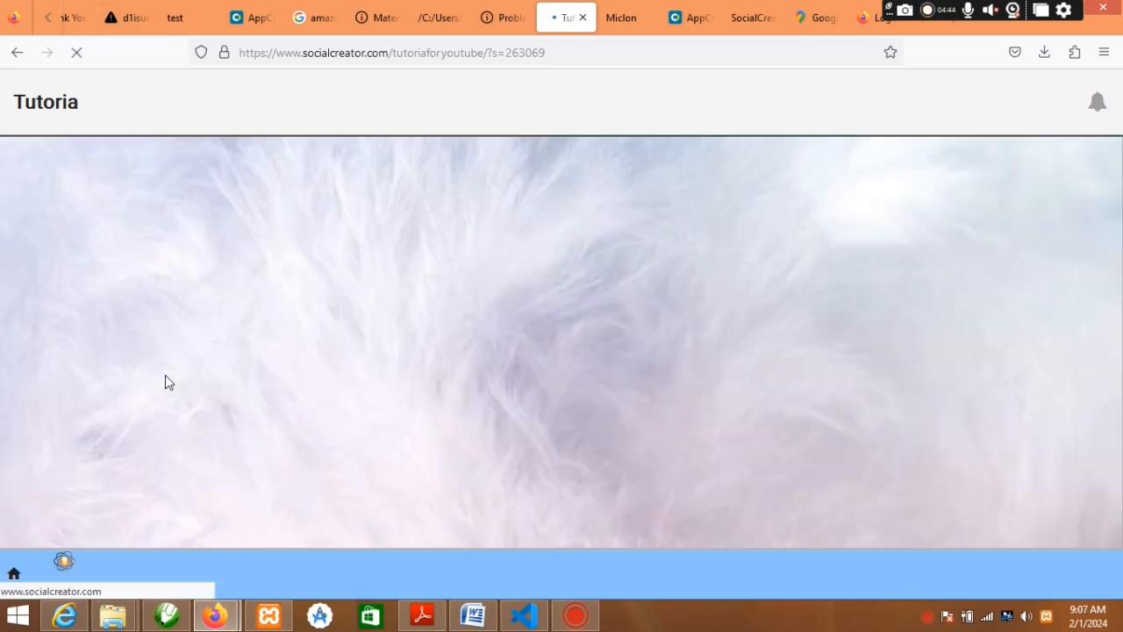
left_click(68, 579)
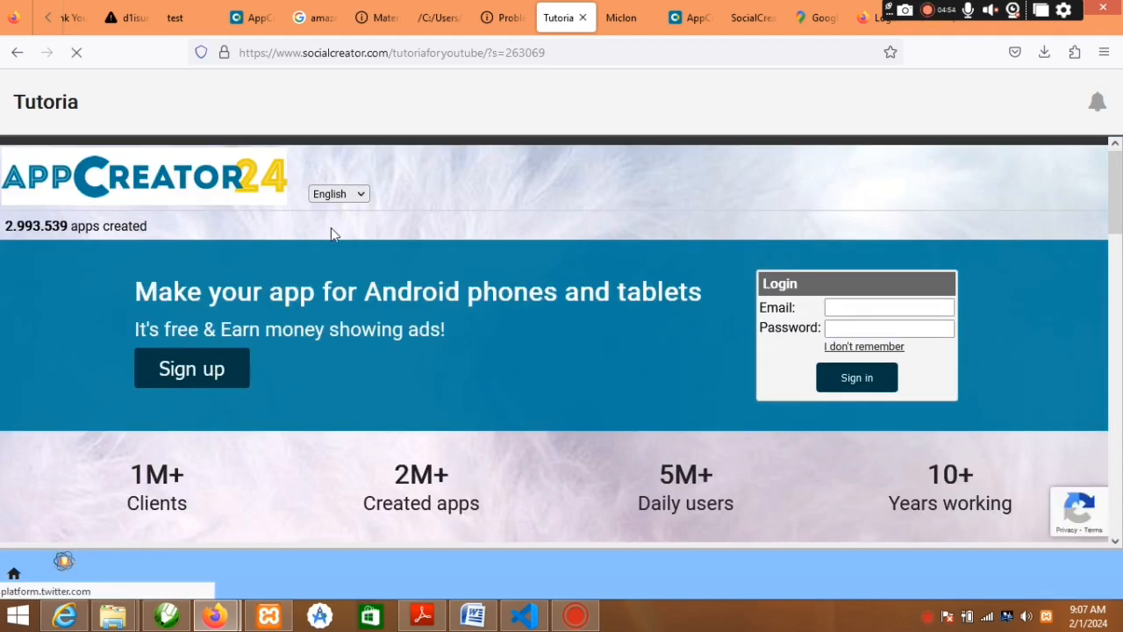
scroll(331, 228, "down", 10)
scroll(451, 215, "down", 3)
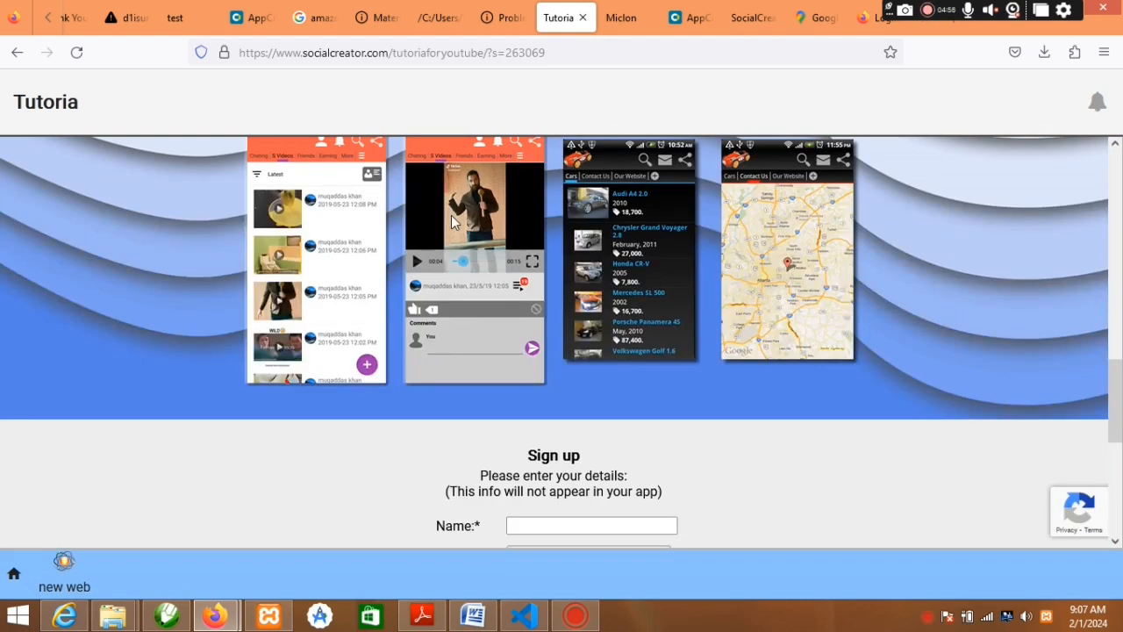
scroll(451, 215, "up", 13)
scroll(451, 215, "up", 2)
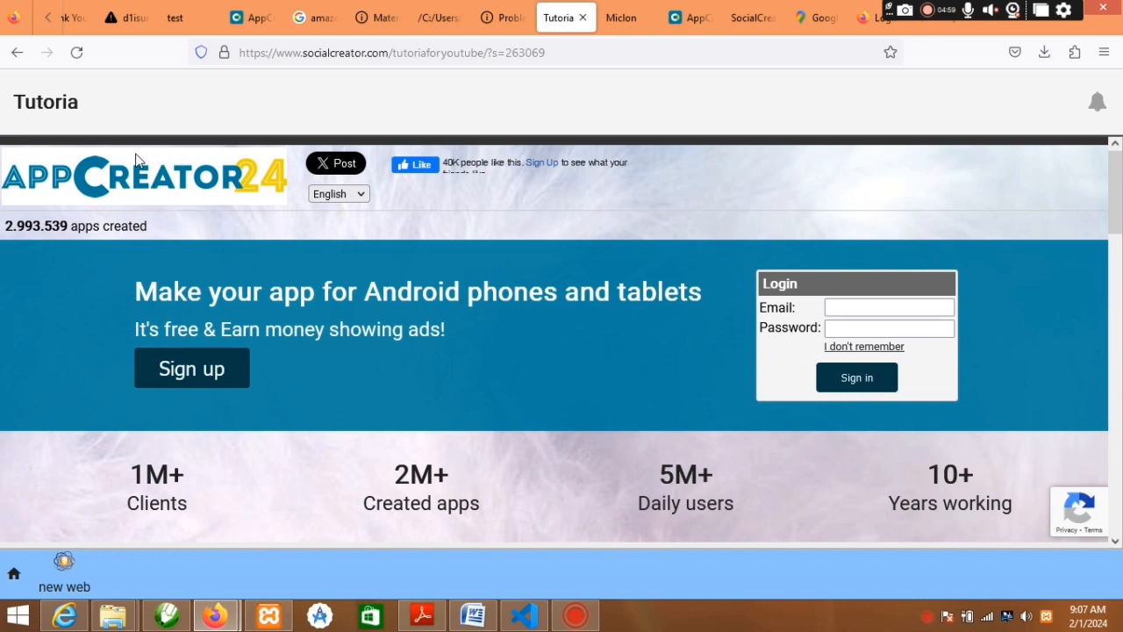
scroll(498, 309, "down", 20)
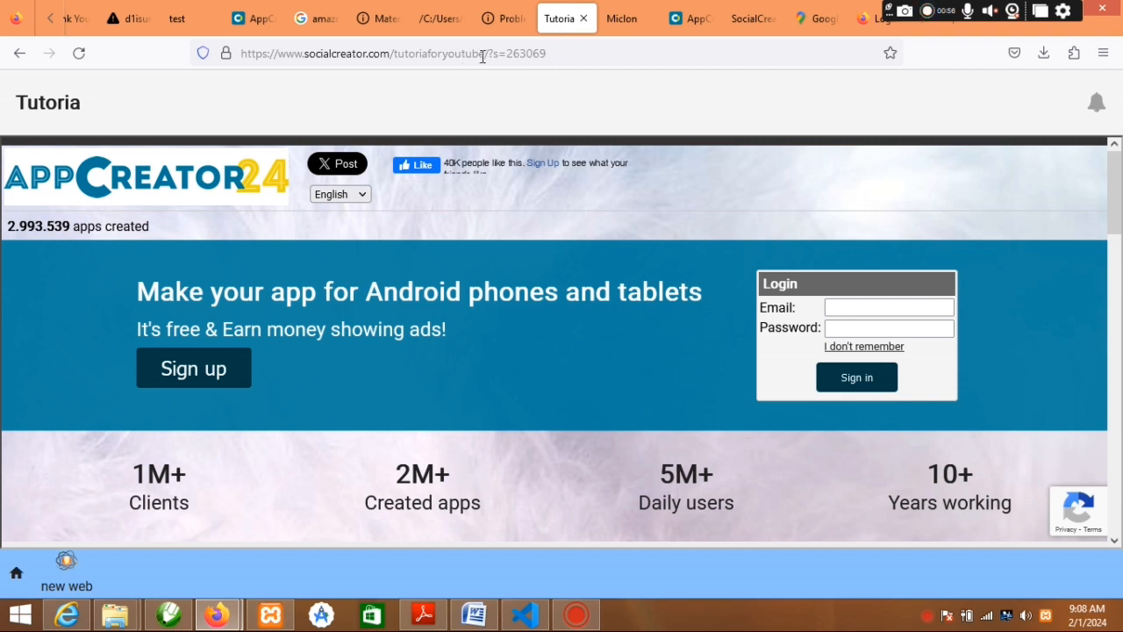
left_click_drag(489, 53, 240, 53)
key("ctrl+c")
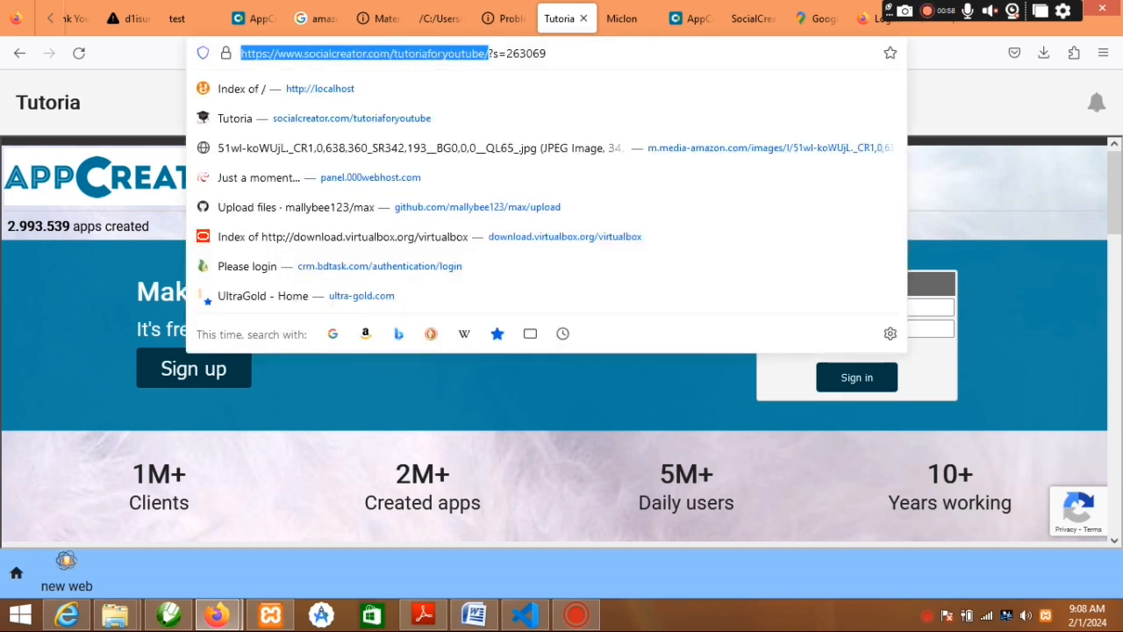
left_click(692, 18)
key("ctrl+a")
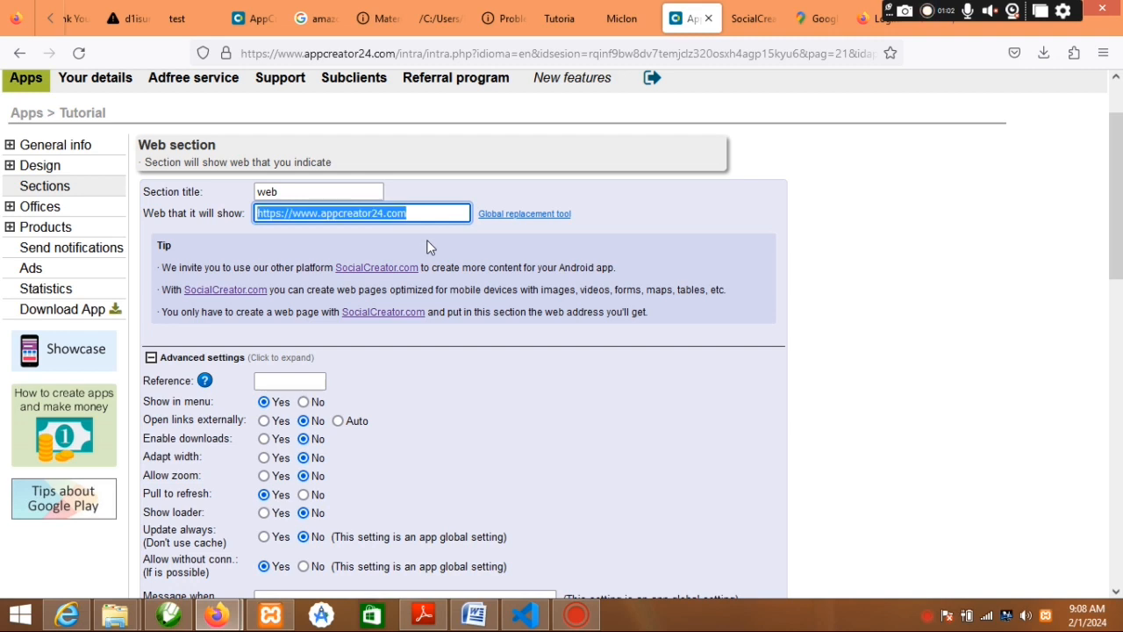
key("ctrl+v")
key("BackSpace")
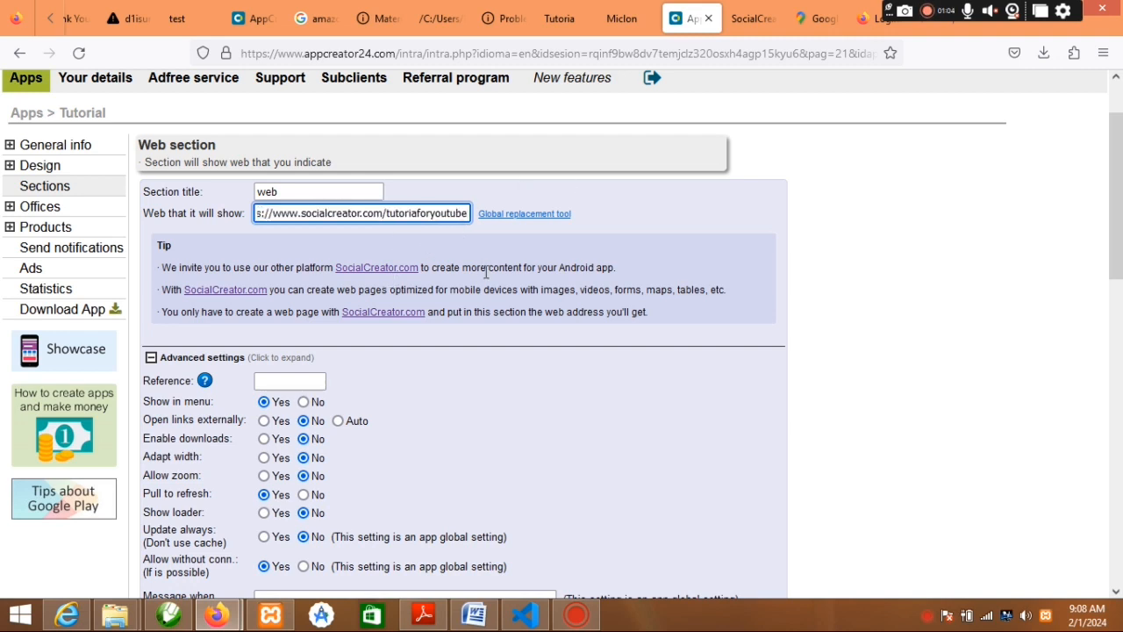
scroll(562, 196, "down", 2)
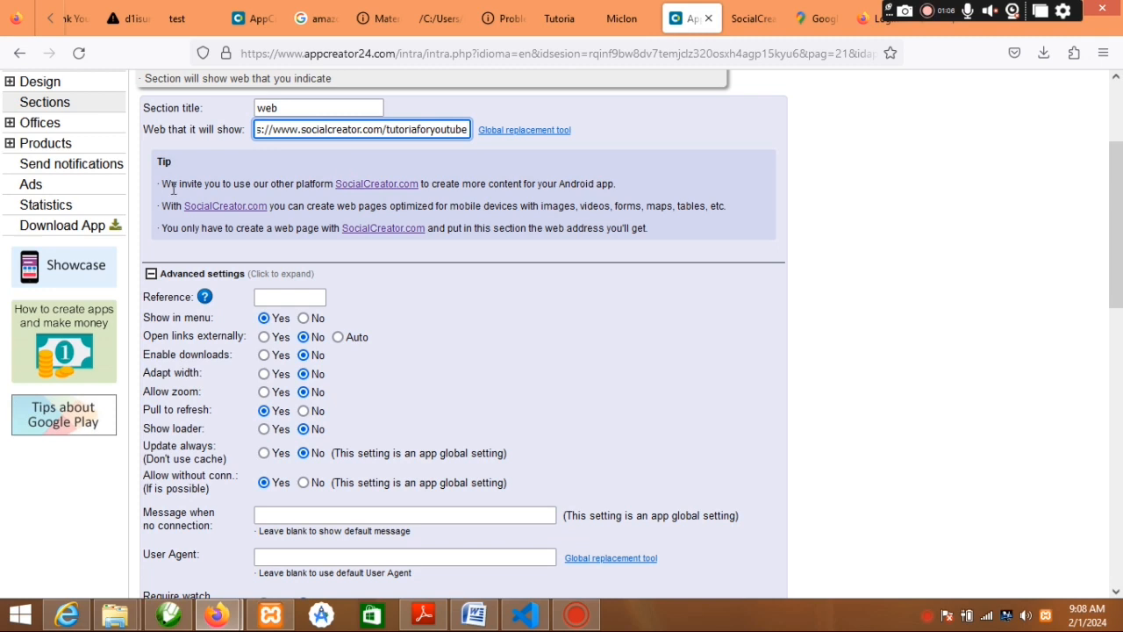
scroll(406, 207, "down", 10)
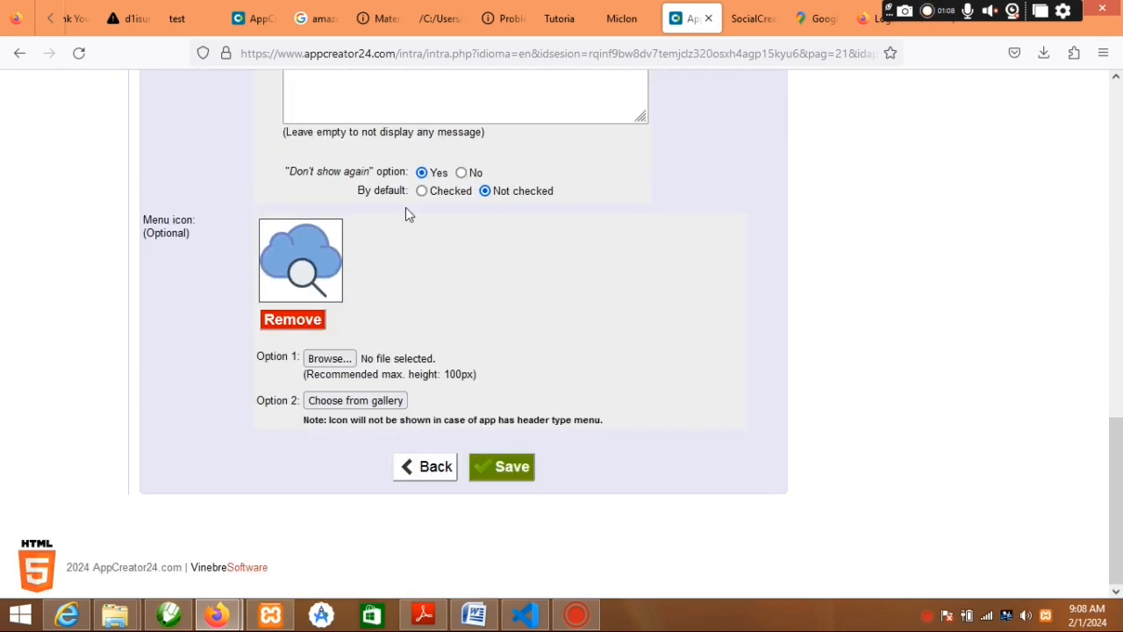
left_click(496, 473)
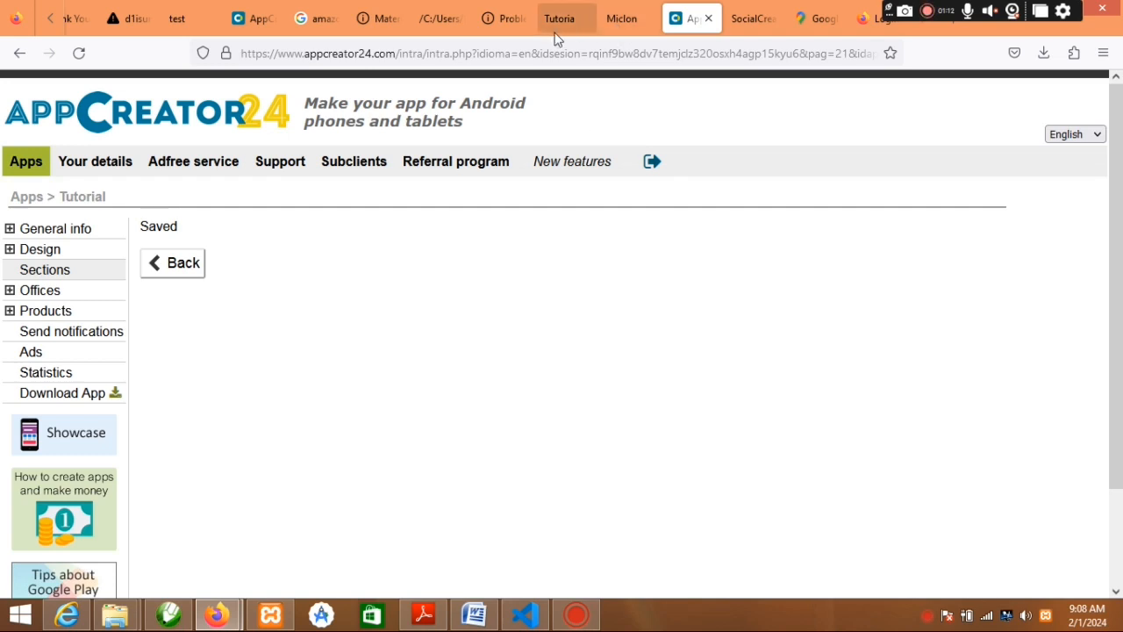
Return to the live Tutoria web app and look through the AppCreator24 page embedded in its "new web" section
left_click(558, 19)
scroll(590, 175, "down", 6)
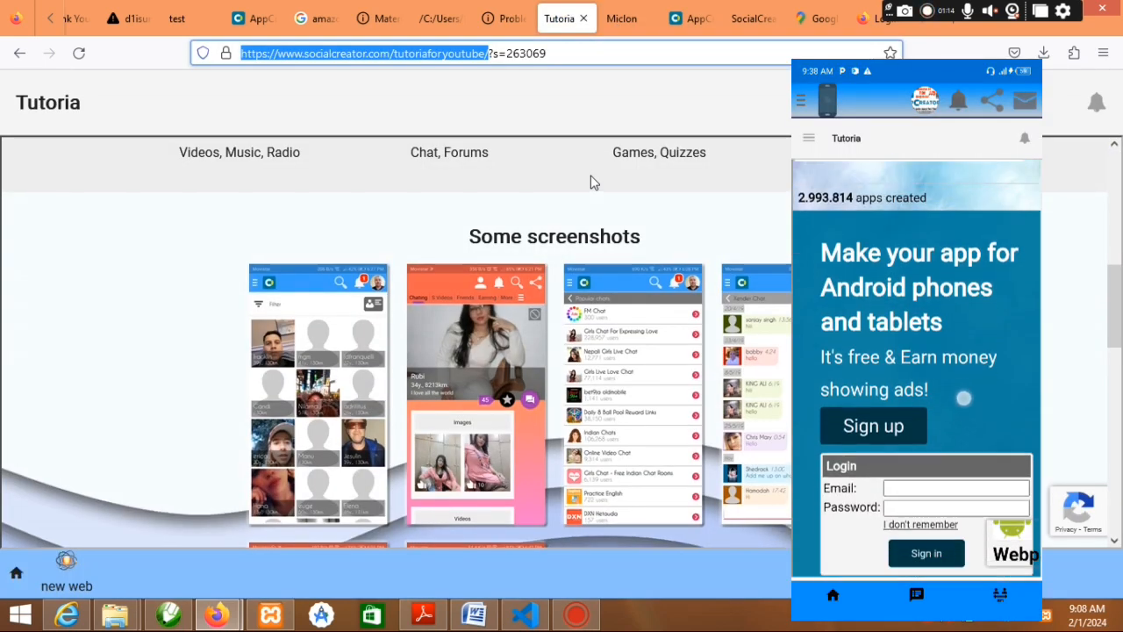
scroll(591, 176, "up", 6)
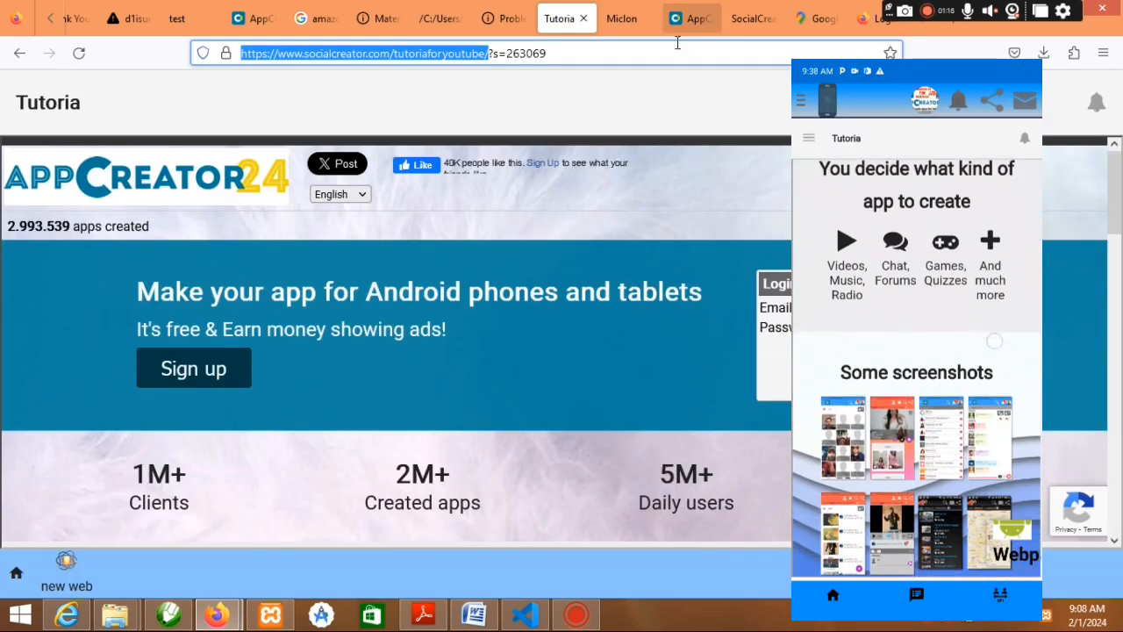
scroll(539, 180, "down", 5)
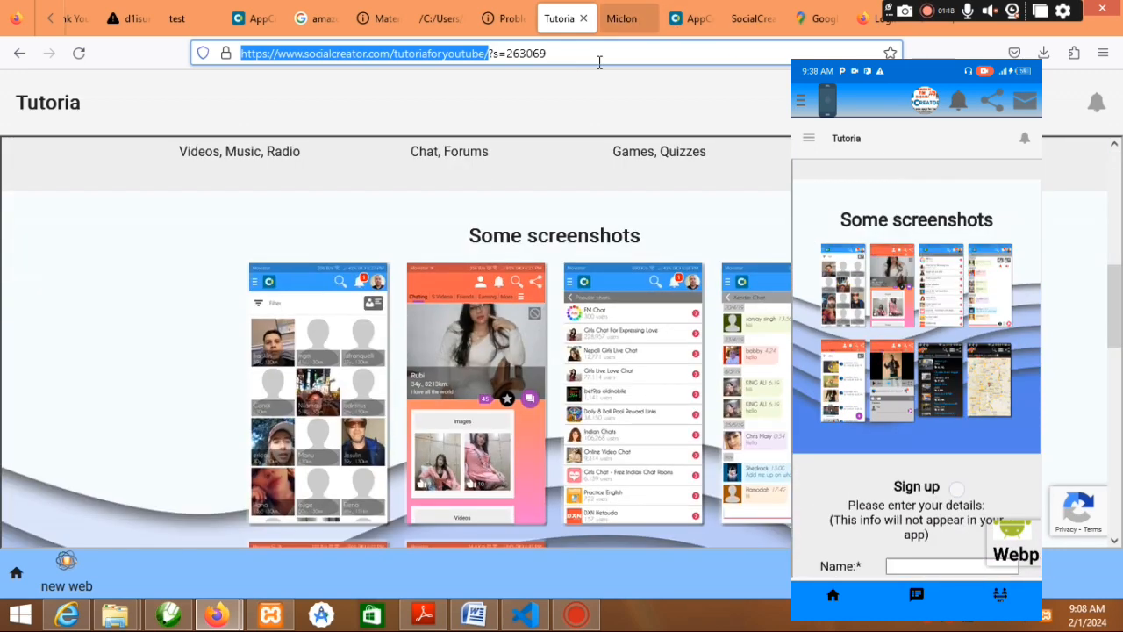
scroll(556, 238, "up", 5)
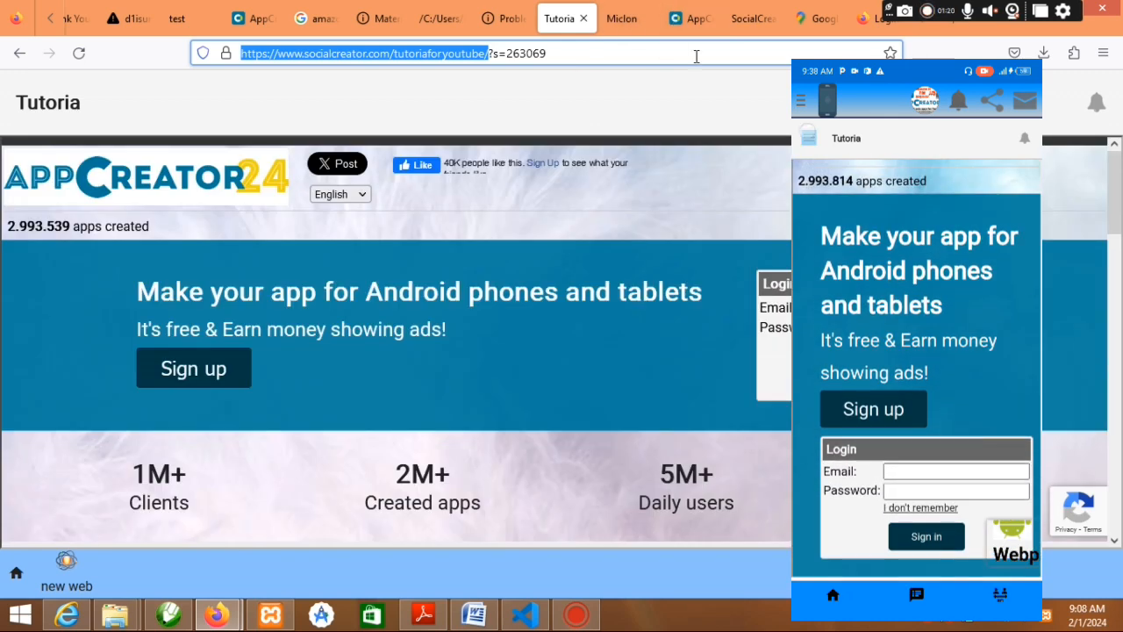
left_click(635, 155)
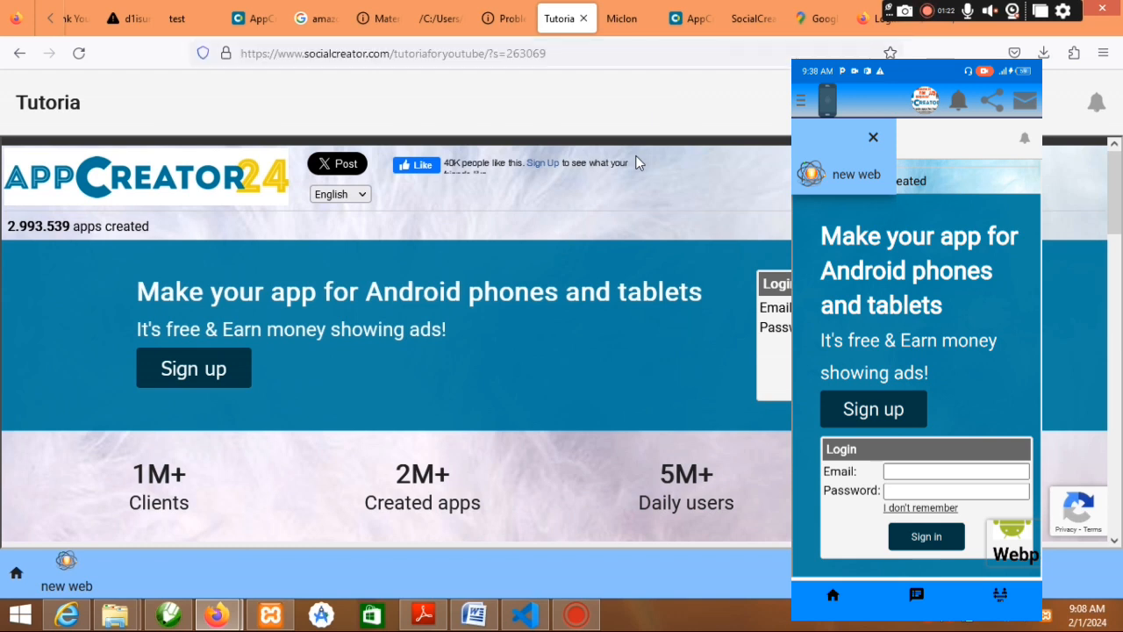
scroll(664, 170, "down", 10)
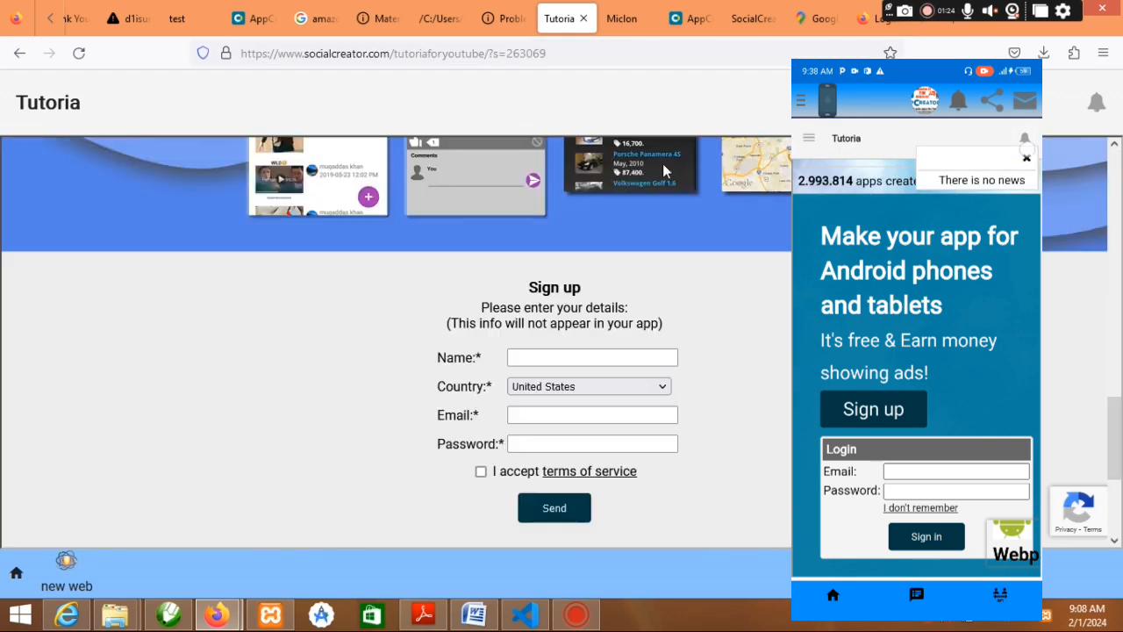
scroll(664, 170, "up", 5)
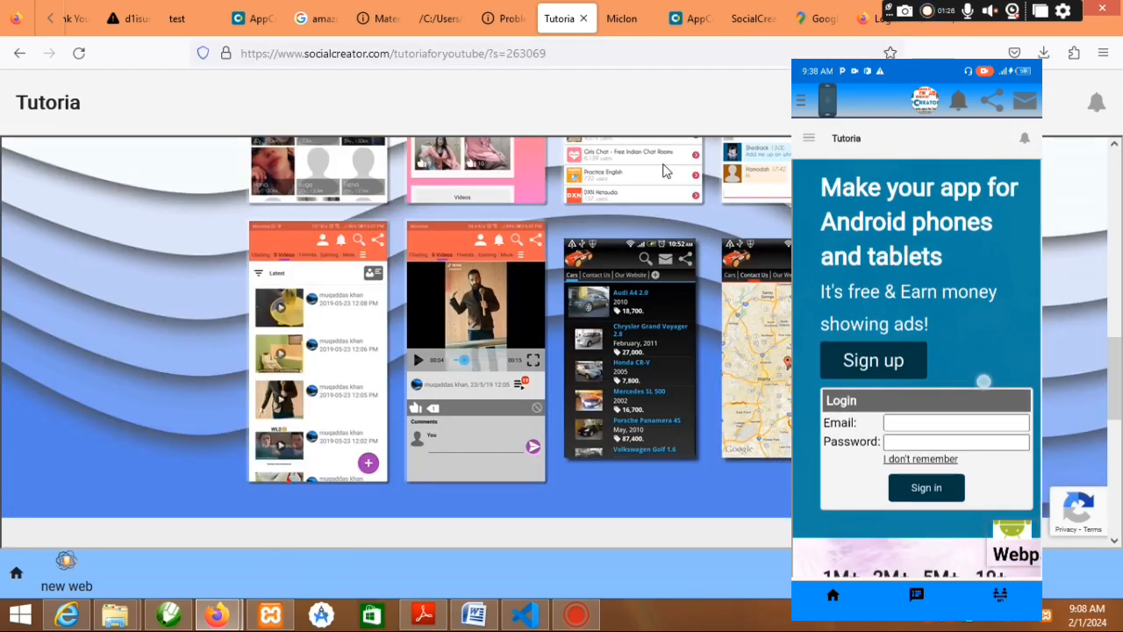
scroll(663, 163, "up", 2)
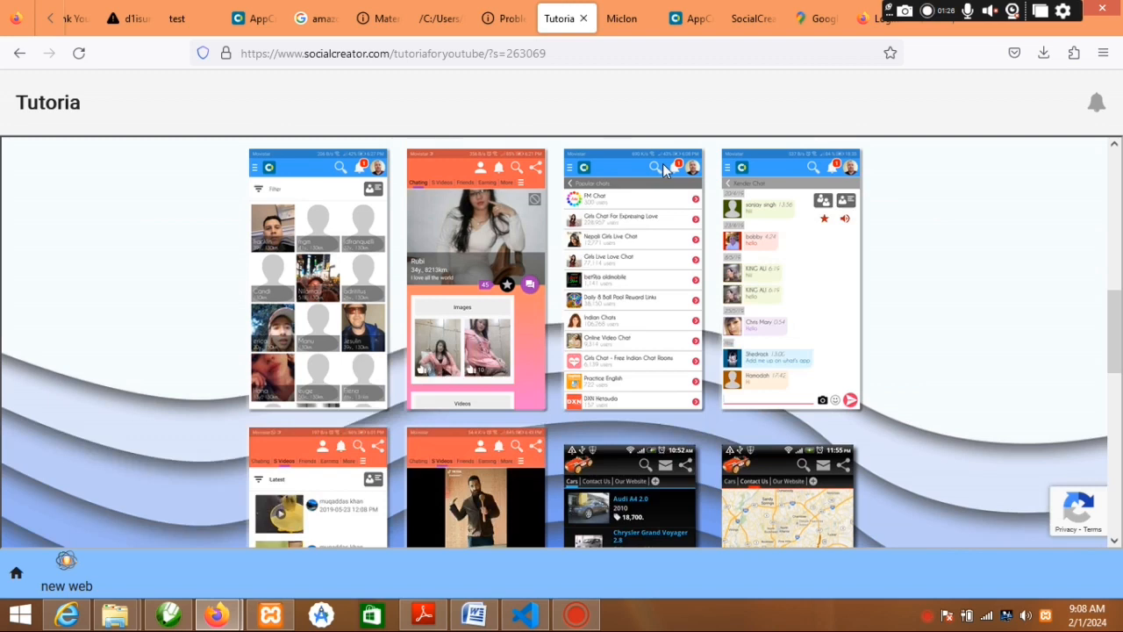
scroll(662, 163, "up", 1)
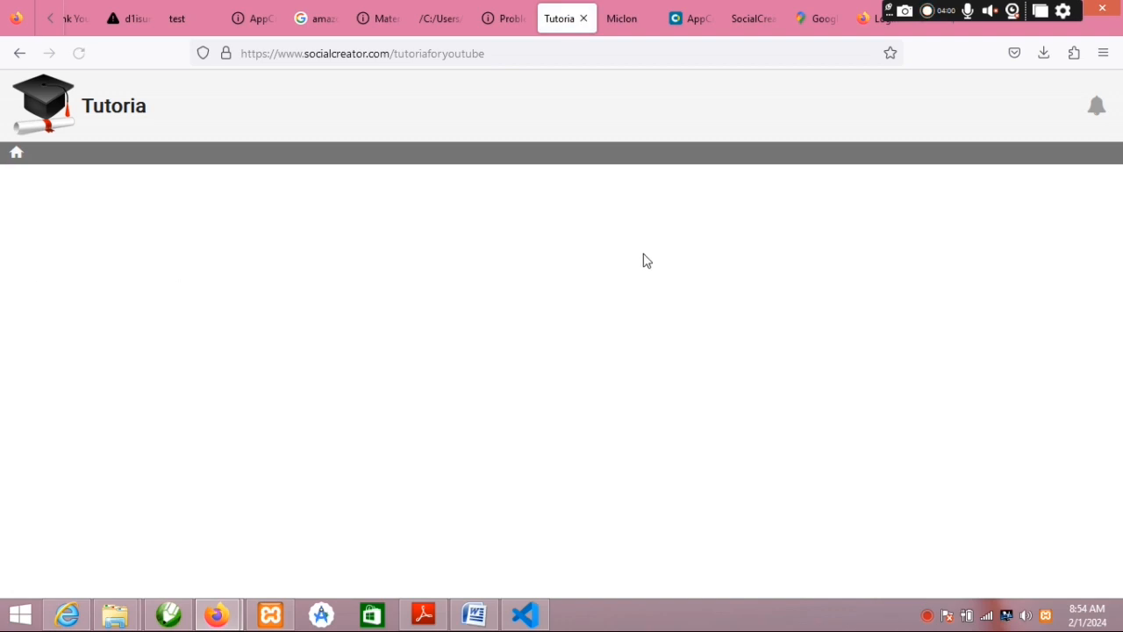
Check the live Tutoria app's news notifications and review its General info settings in SocialCreator
left_click(1097, 104)
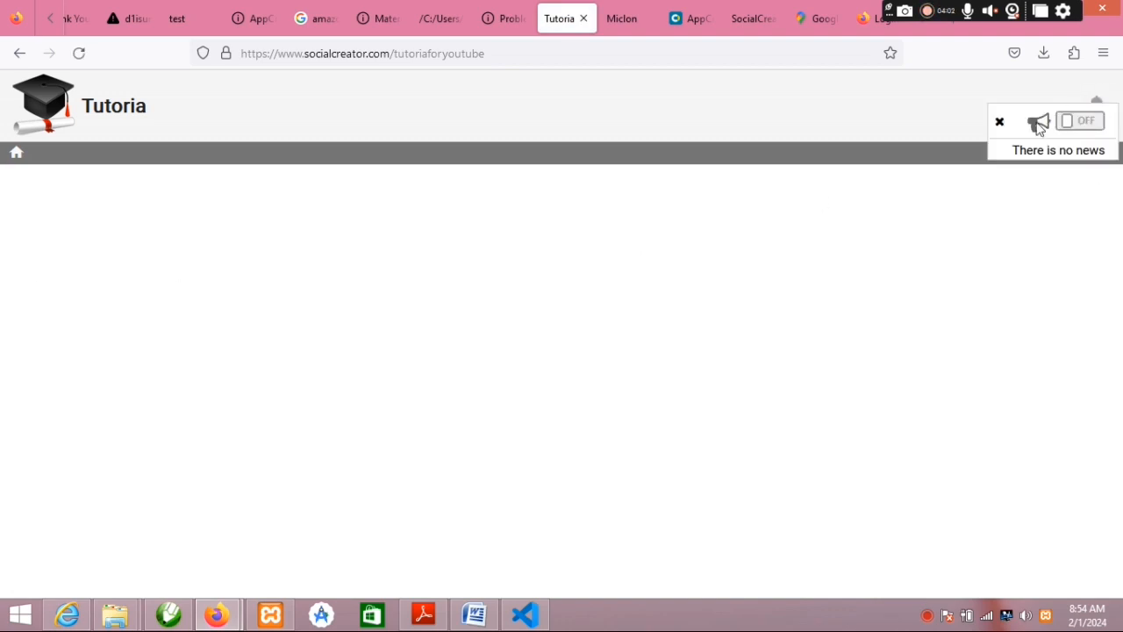
left_click(472, 149)
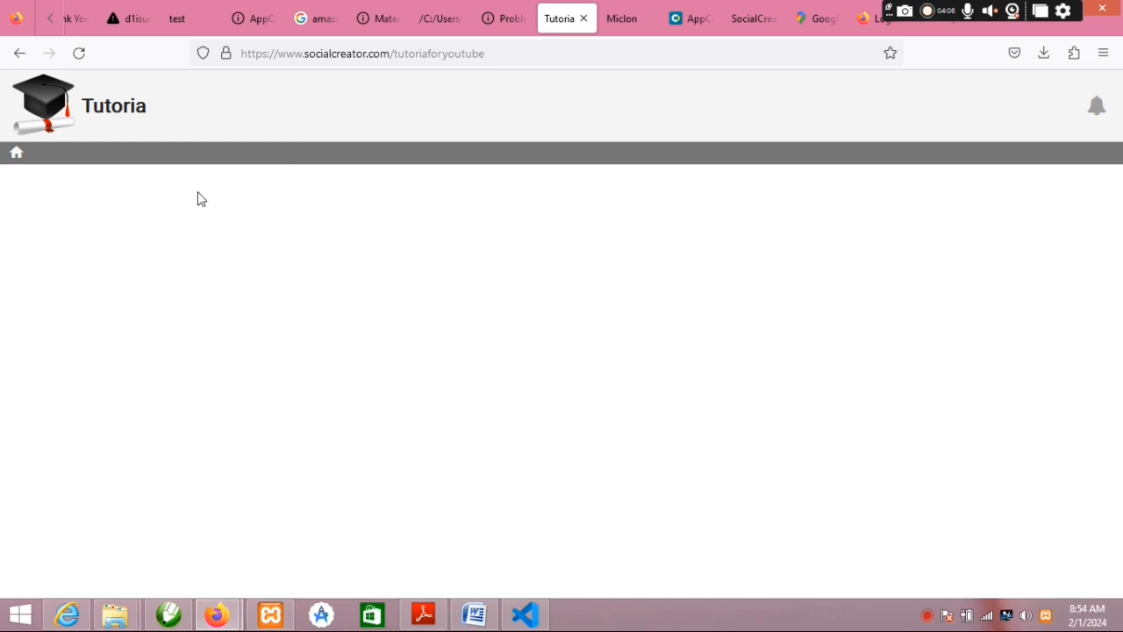
left_click(763, 19)
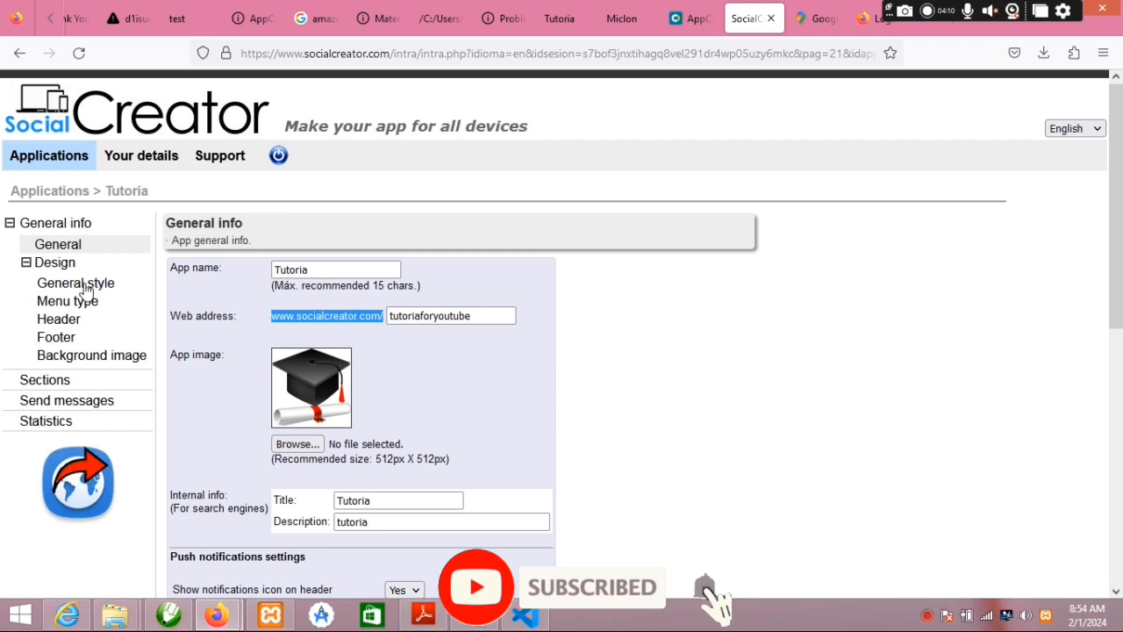
scroll(564, 238, "down", 3)
left_click(645, 232)
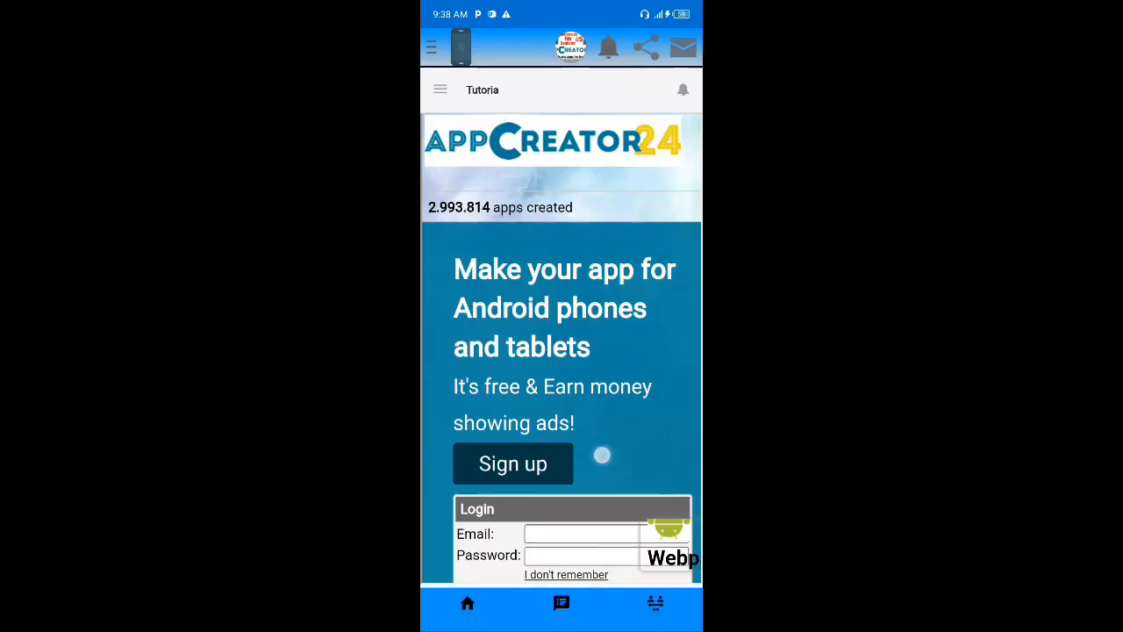
View the embedded Tutoria page in the phone app and check its section menu and news notifications
mouse_move(602, 454)
left_mouse_down()
mouse_move(619, 377)
mouse_move(660, 290)
mouse_move(590, 394)
mouse_move(629, 330)
mouse_move(593, 457)
left_mouse_up()
scroll(591, 459, "up", 15)
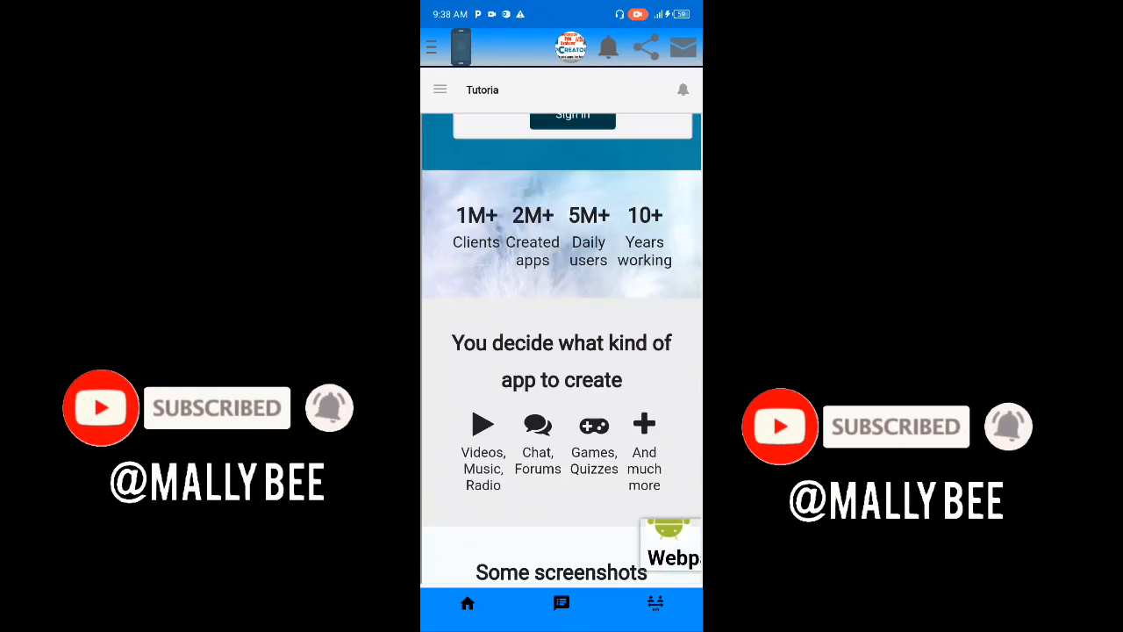
left_click(439, 89)
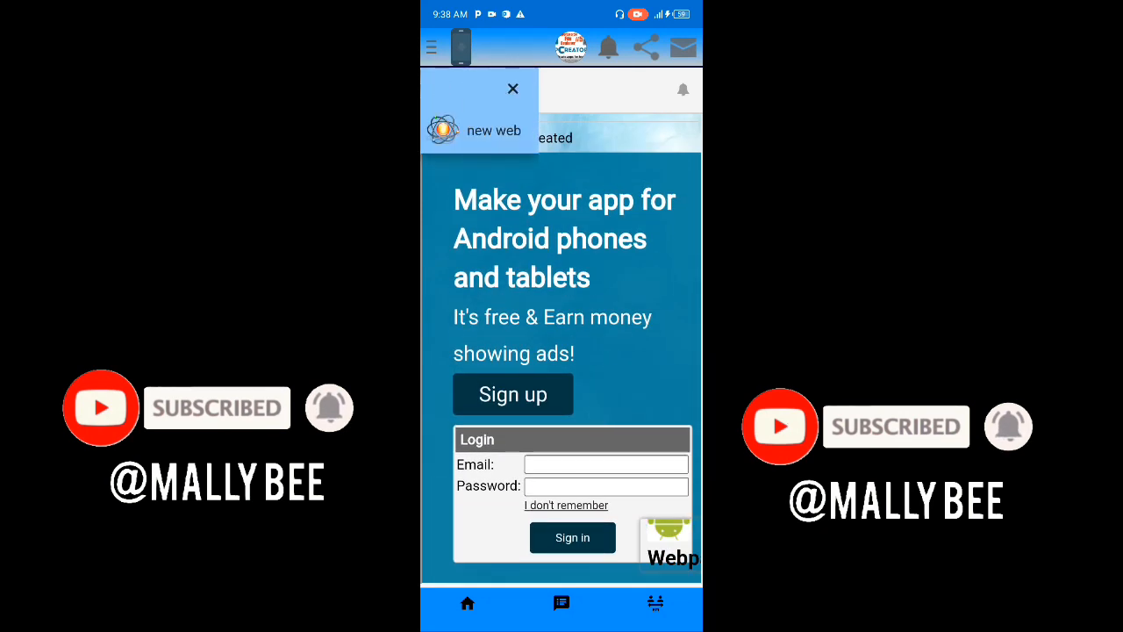
left_click(514, 88)
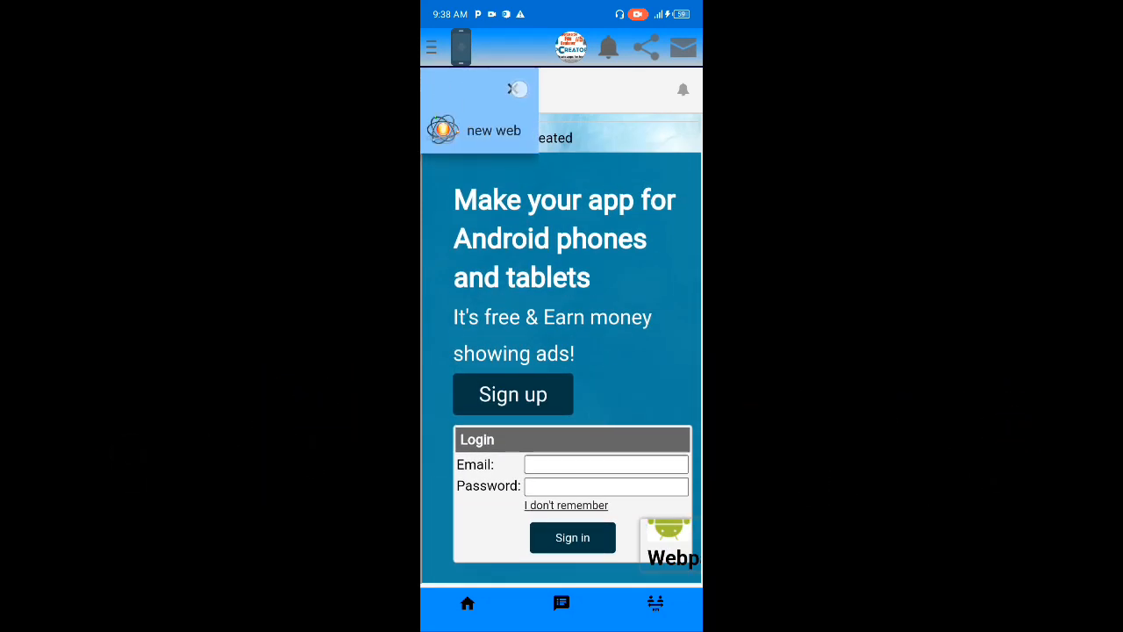
left_click(684, 89)
left_click(685, 111)
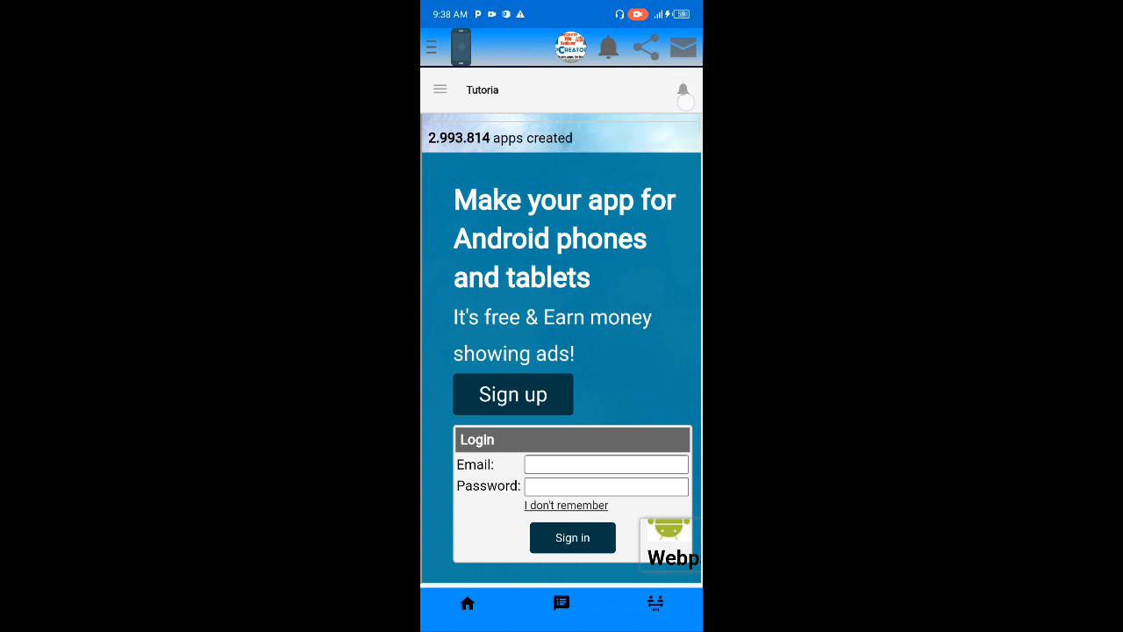
Examine the embedded AppCreator24 page in the phone app and try its login form's Email field
scroll(666, 284, "down", 2)
left_click_drag(638, 334, 622, 396)
scroll(591, 410, "down", 3)
scroll(592, 351, "up", 3)
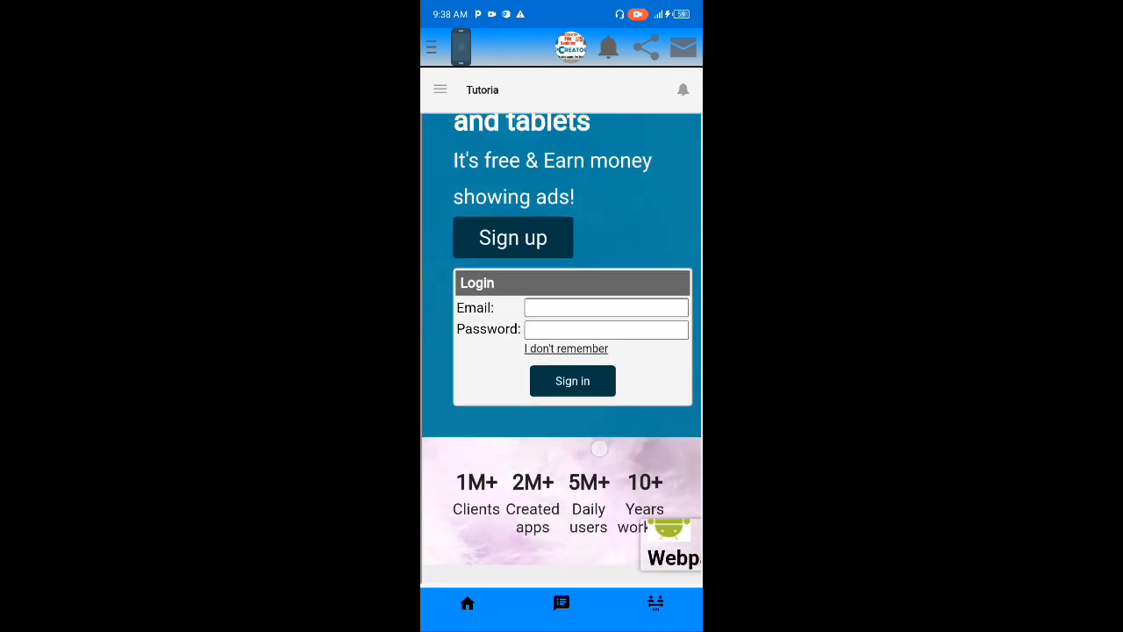
left_click(605, 395)
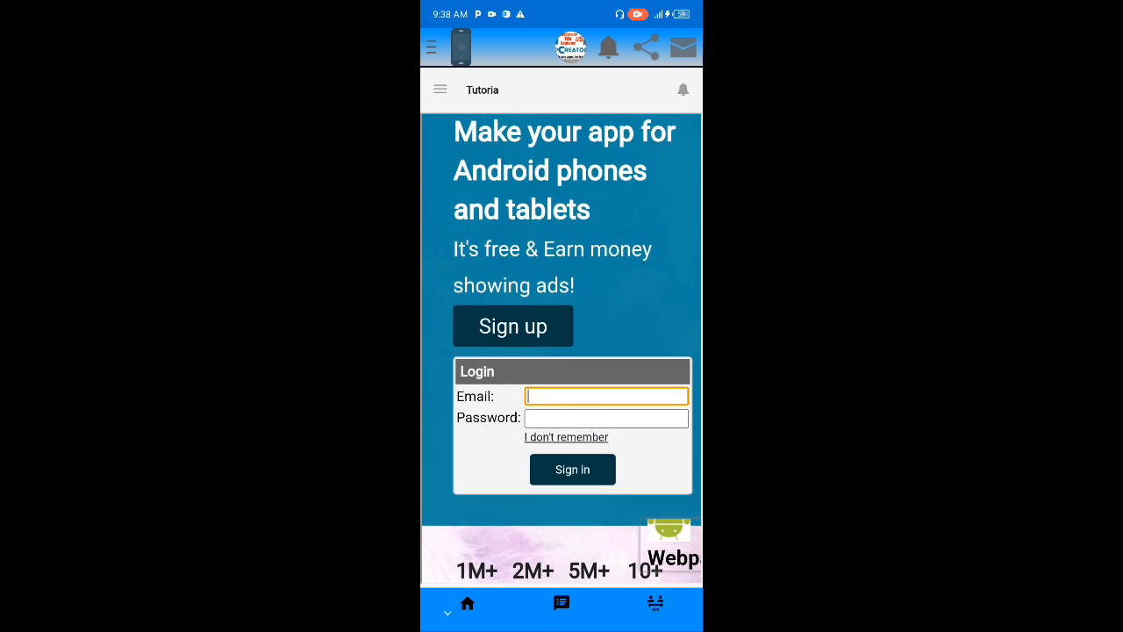
scroll(634, 218, "down", 1)
left_click_drag(699, 276, 619, 278)
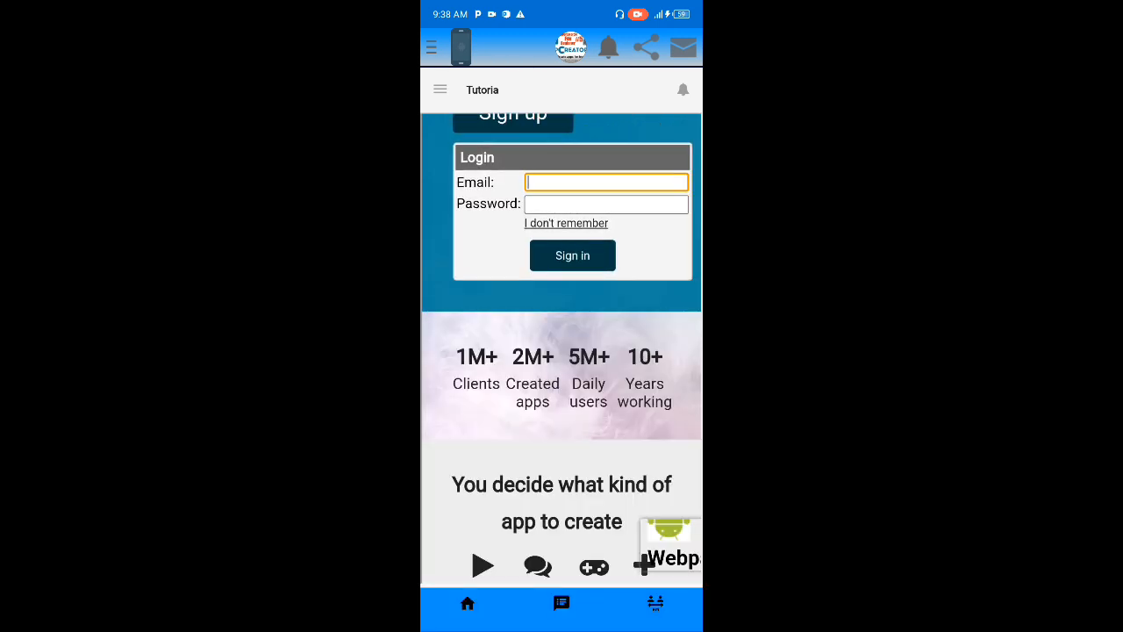